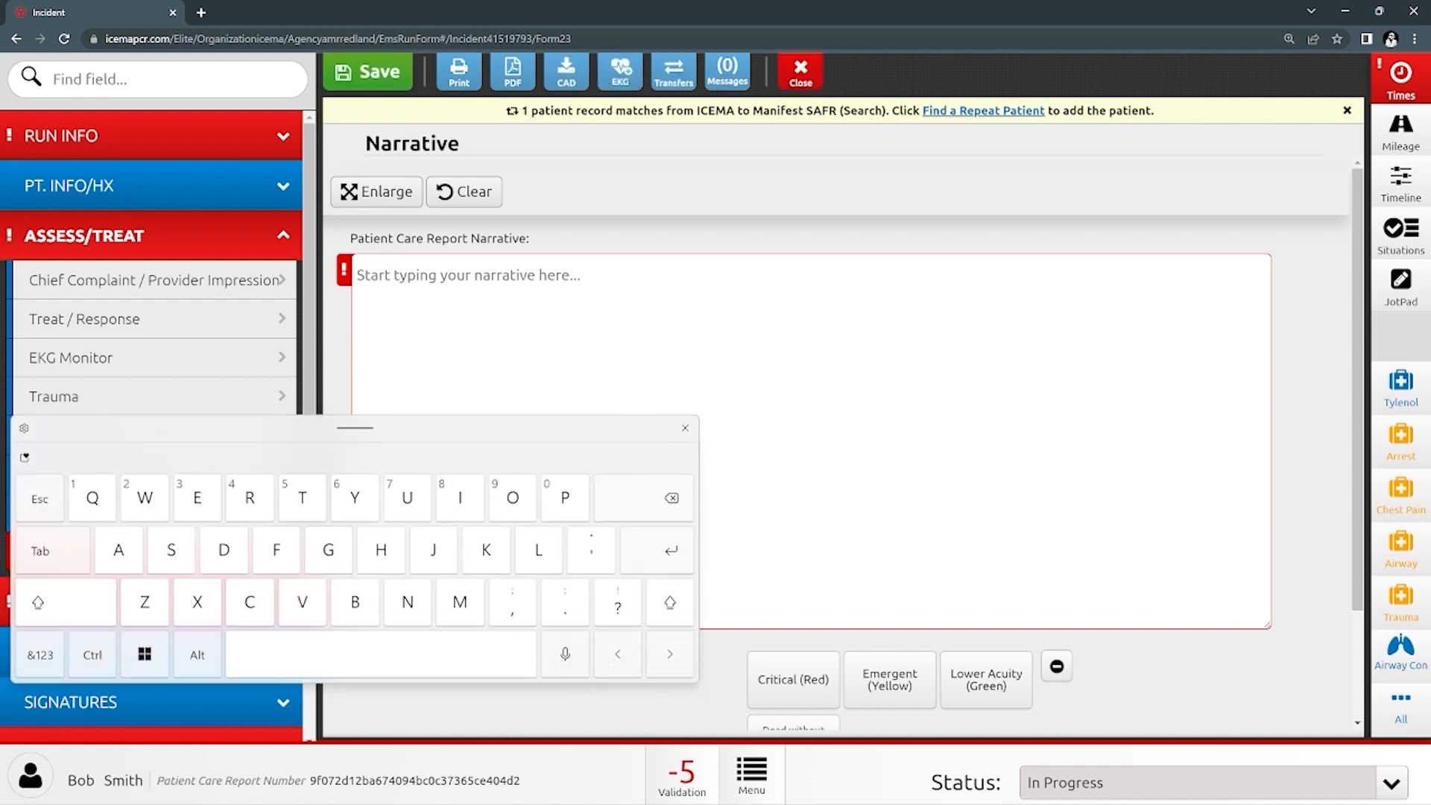
- Type the CHART outline letters on separate lines in the Patient Care Report Narrative box
text(L)
key(Return)
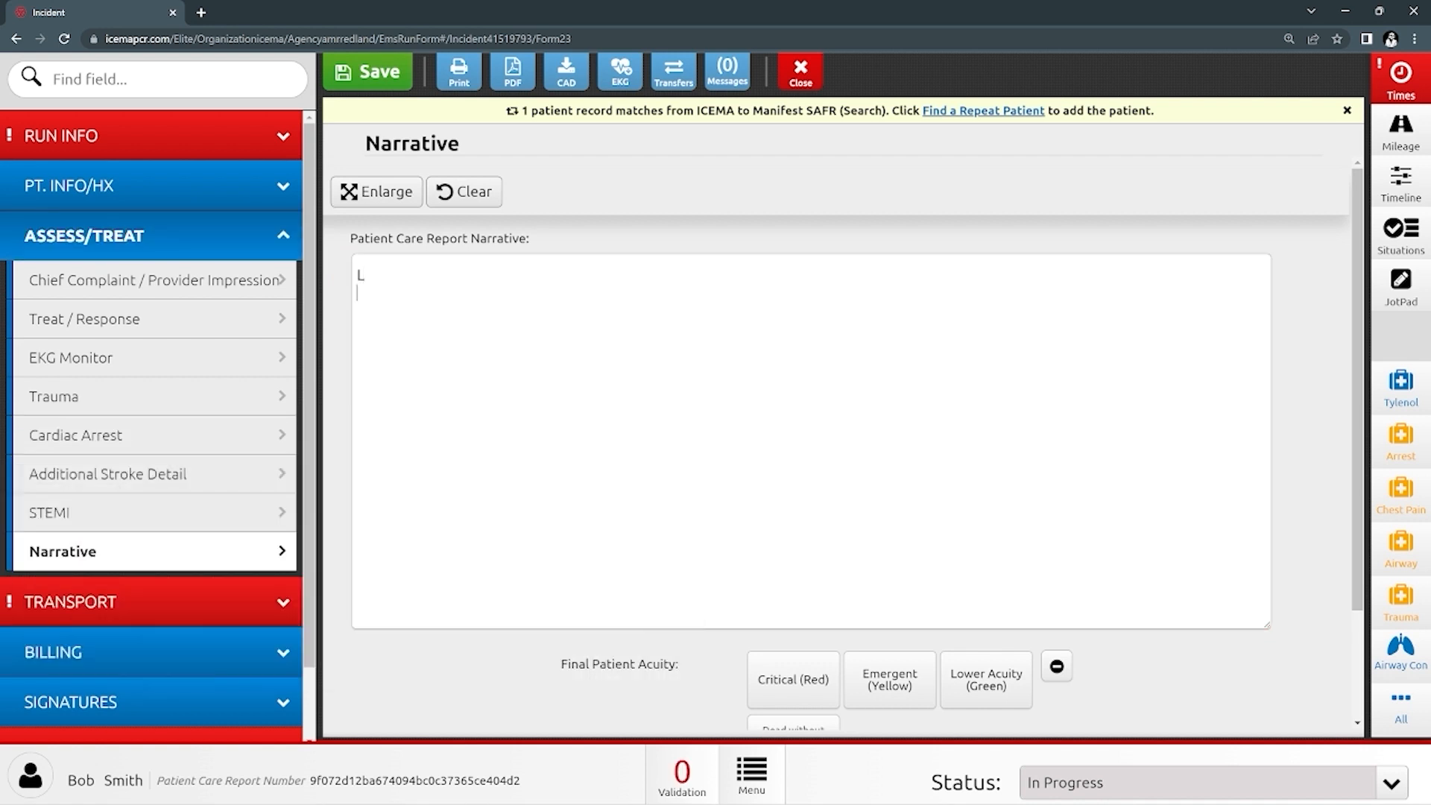
text(C )
text(H )
text(A )
text(R)
key(Return)
click(357, 383)
text(T)
key(Up)
key(Up)
key(Up)
key(Up)
key(Up)
scroll(835, 447, down, 2)
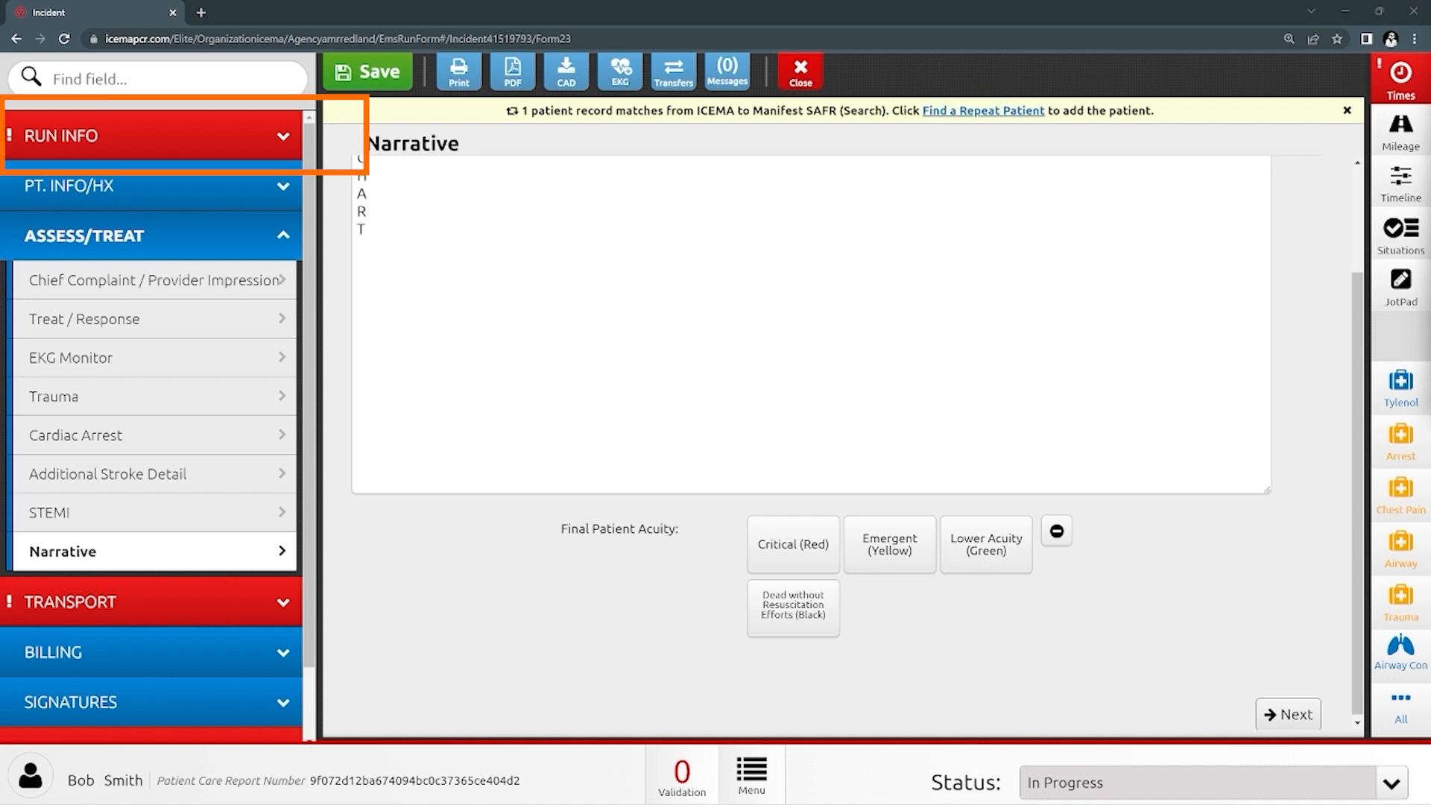
- On Incident Info, choose 'Patient Treated, Transported' as the Incident/Patient Disposition
click(153, 135)
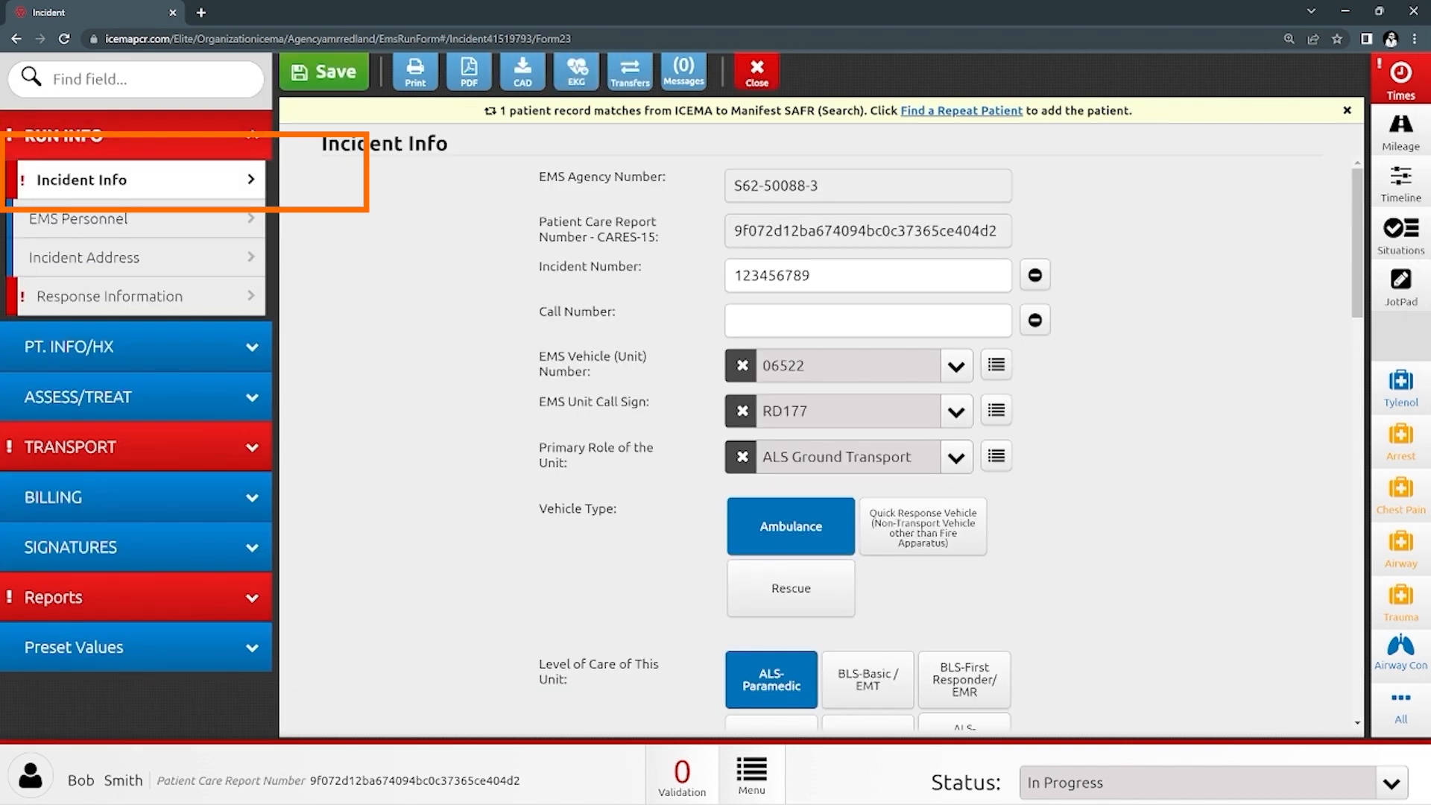
scroll(820, 443, down, 10)
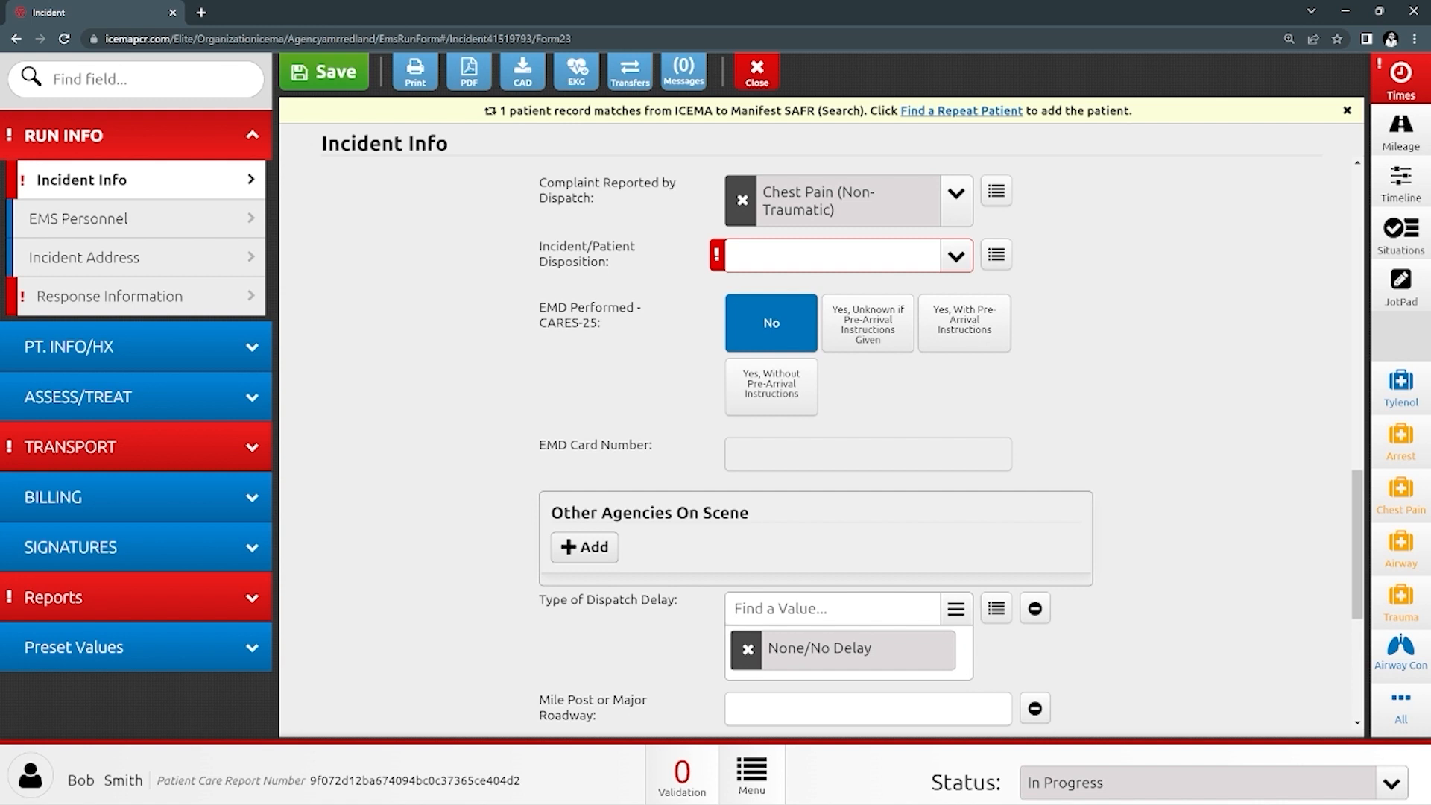
click(957, 256)
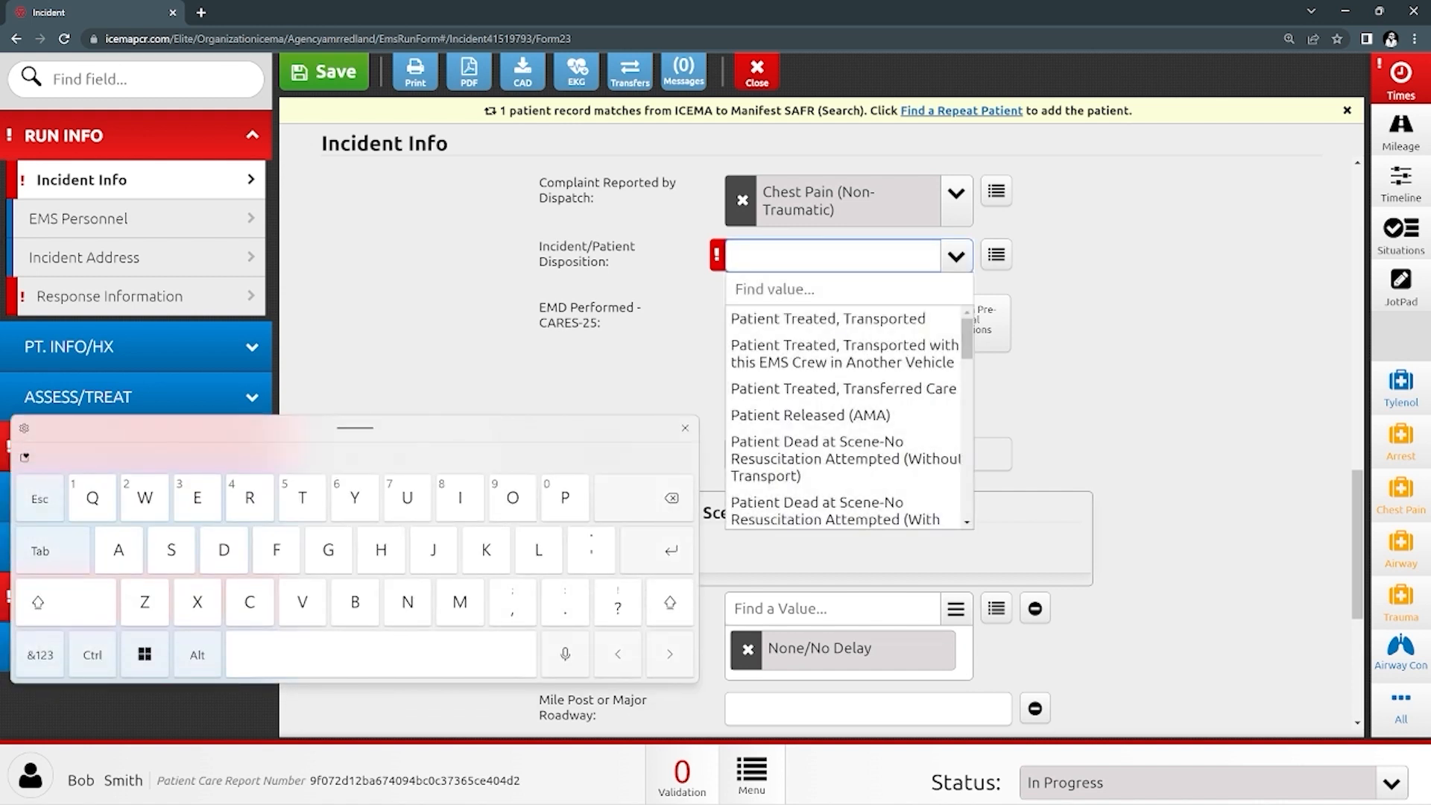
click(828, 319)
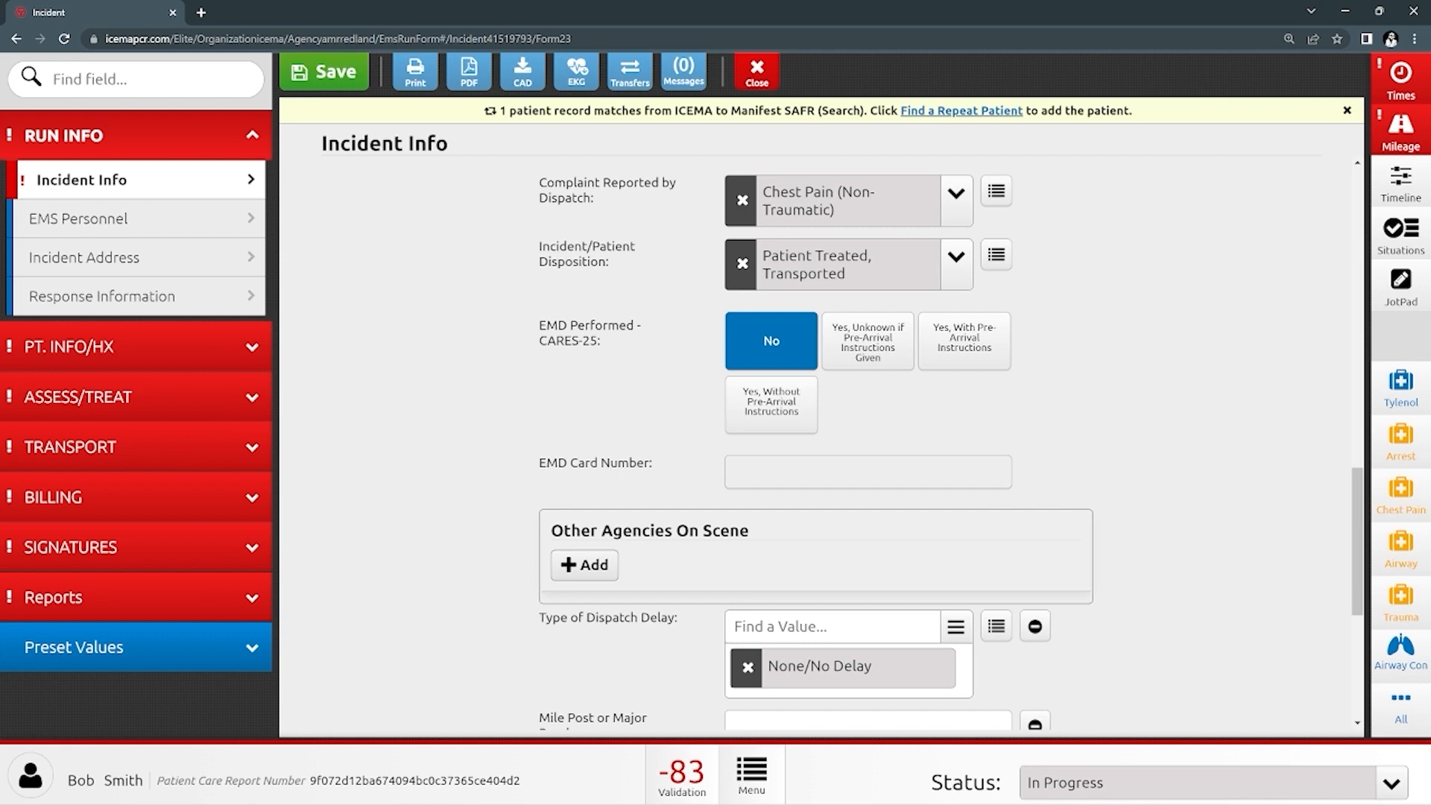
scroll(820, 432, down, 5)
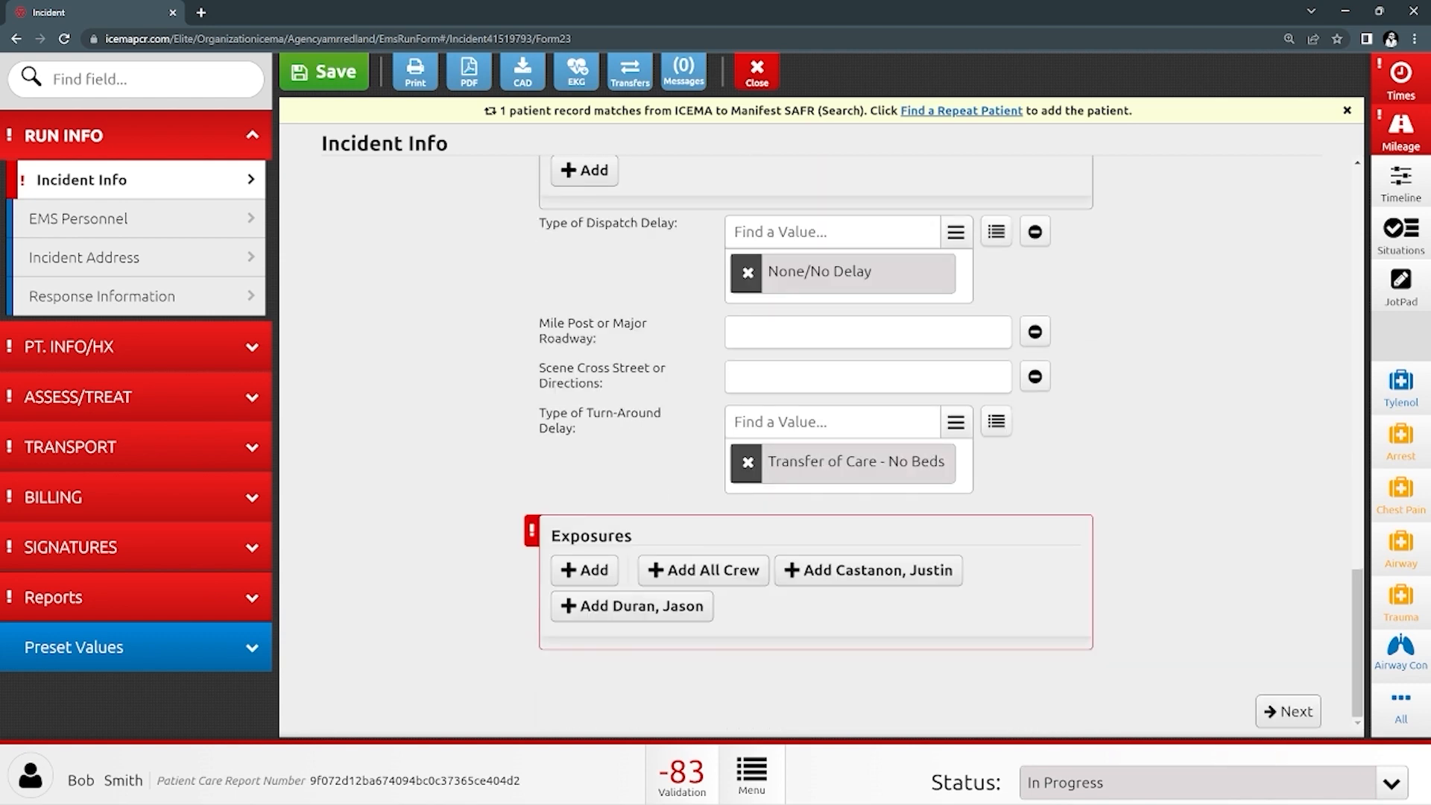
scroll(820, 433, up, 18)
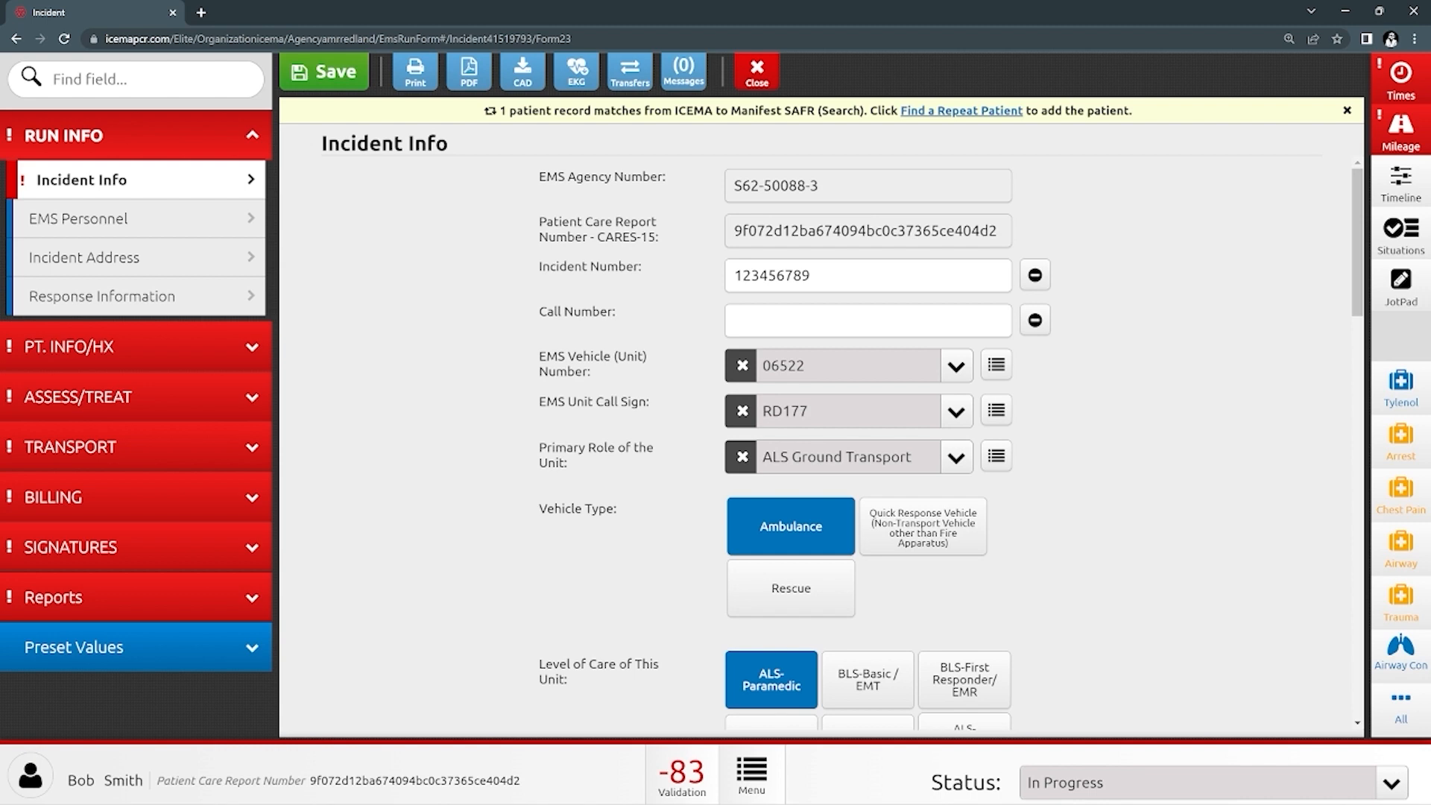
scroll(819, 447, down, 20)
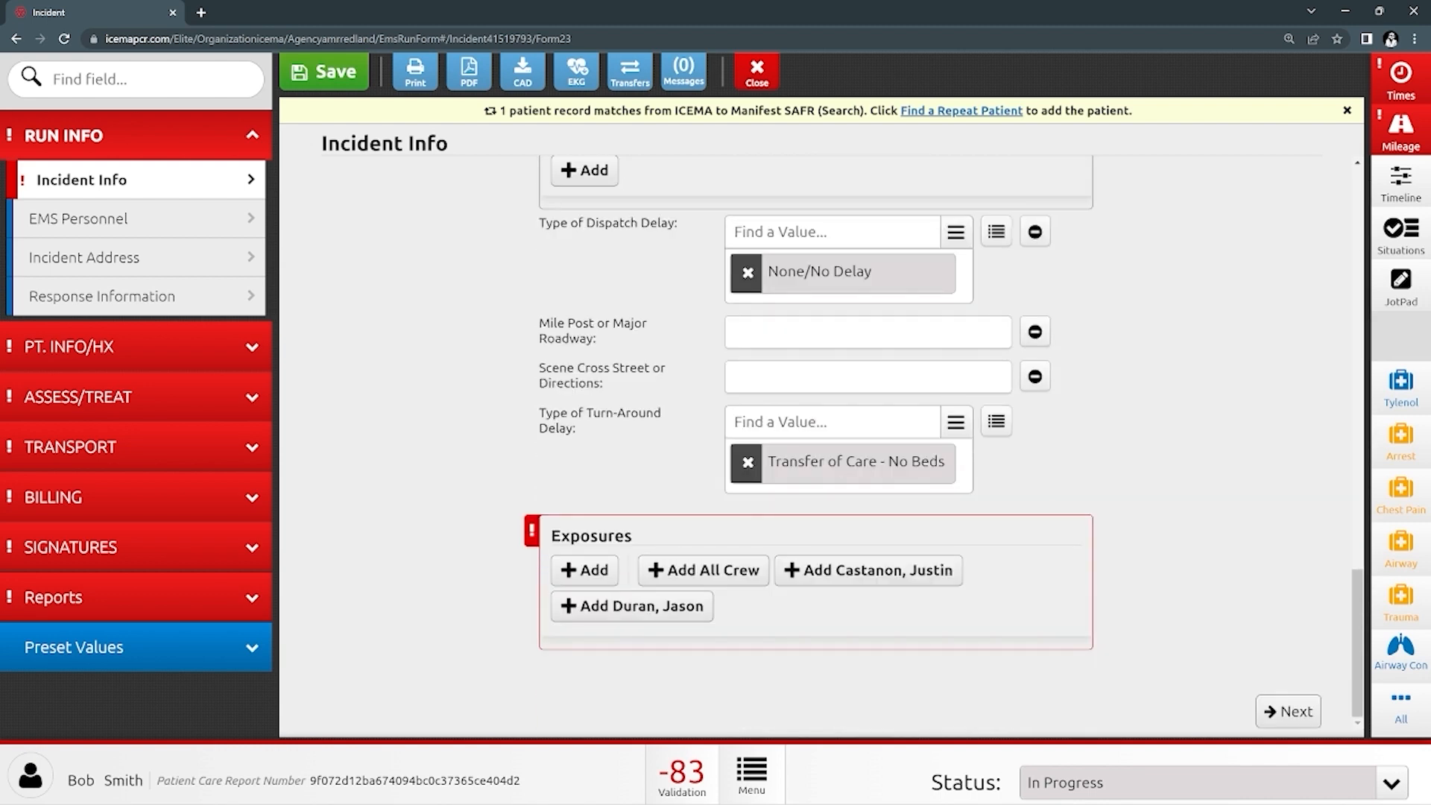
- Add exposures for all crew; give the first member Gloves, Eye Protection, Mask-N95 and no work-related exposure
click(704, 570)
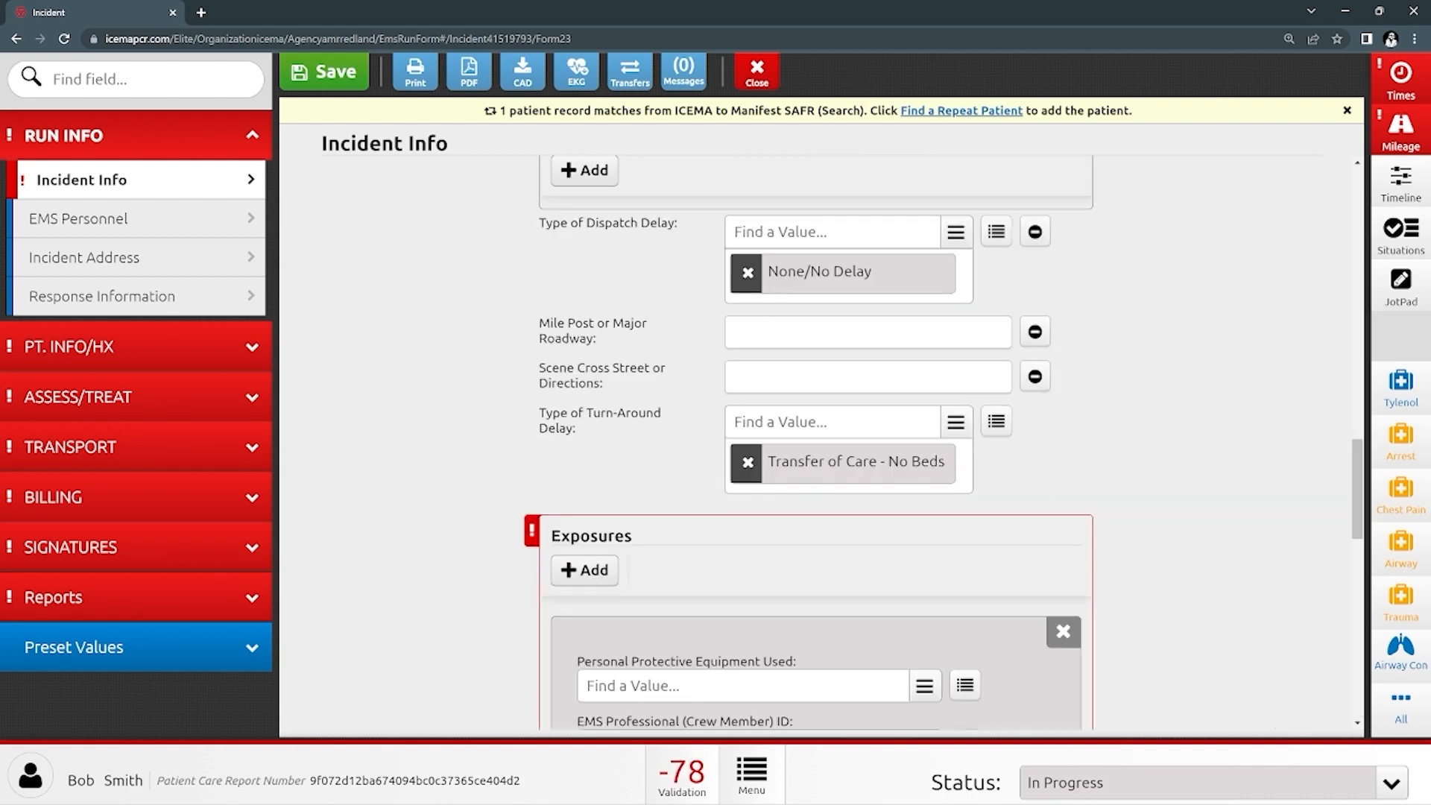
scroll(818, 448, down, 15)
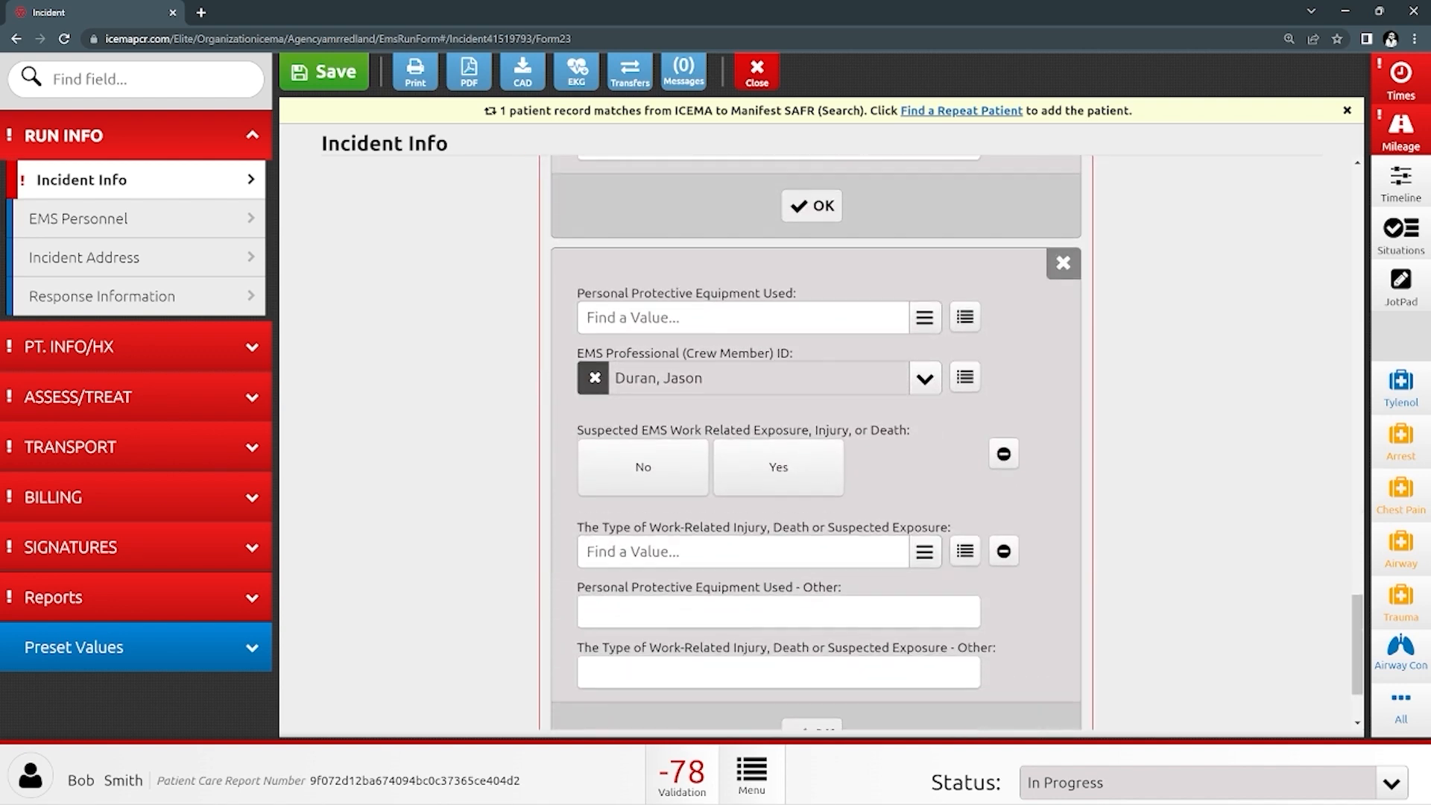
scroll(818, 448, up, 3)
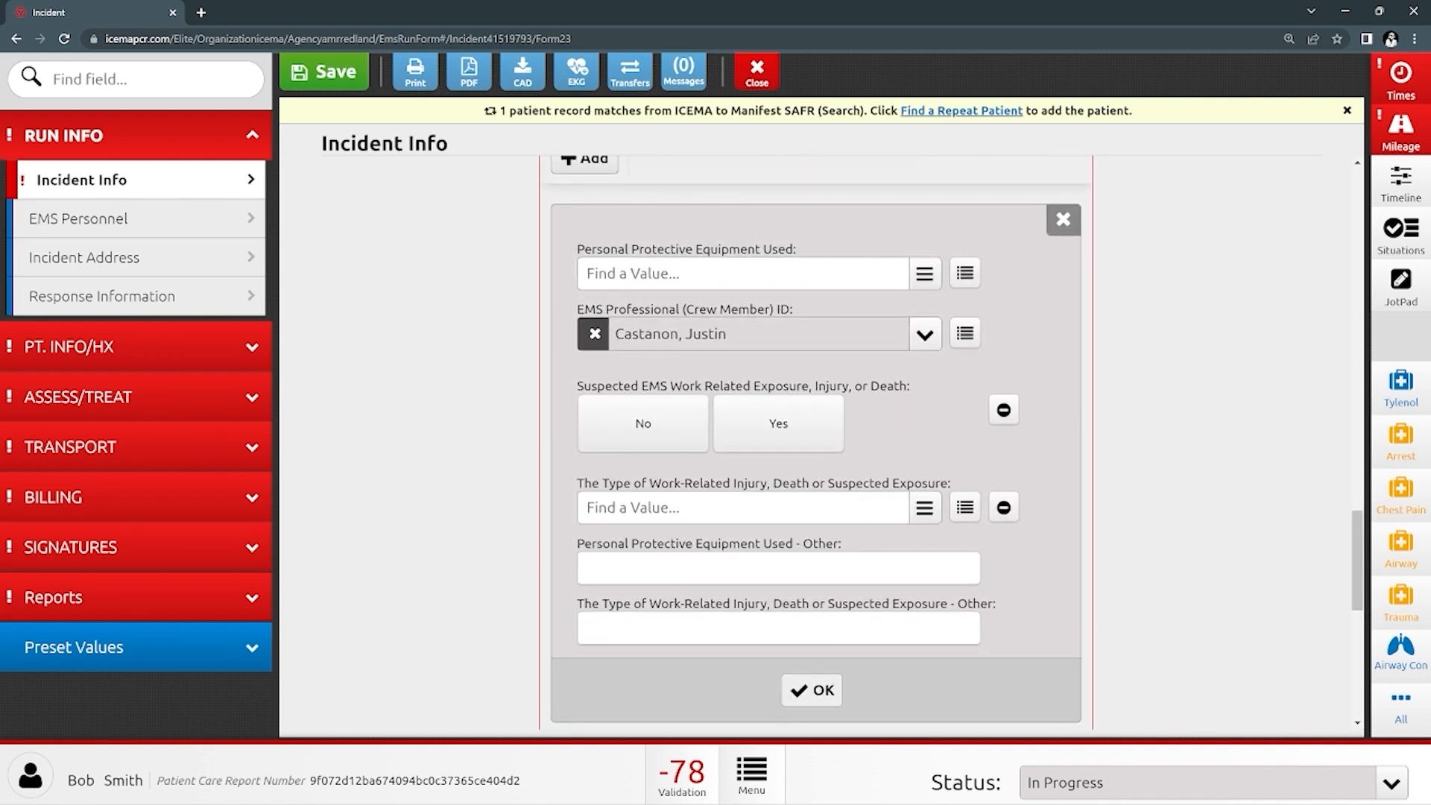
click(743, 273)
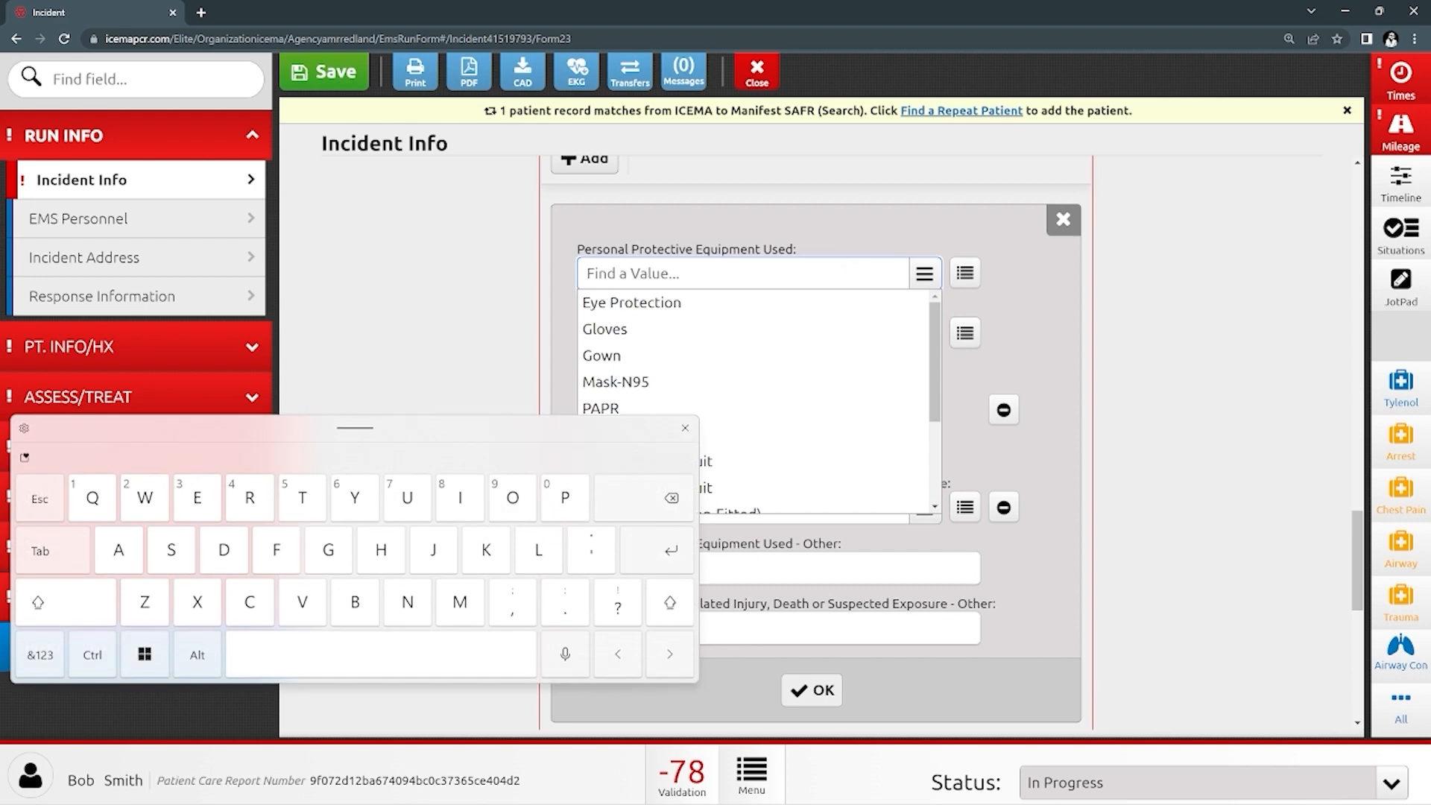
click(605, 329)
click(632, 303)
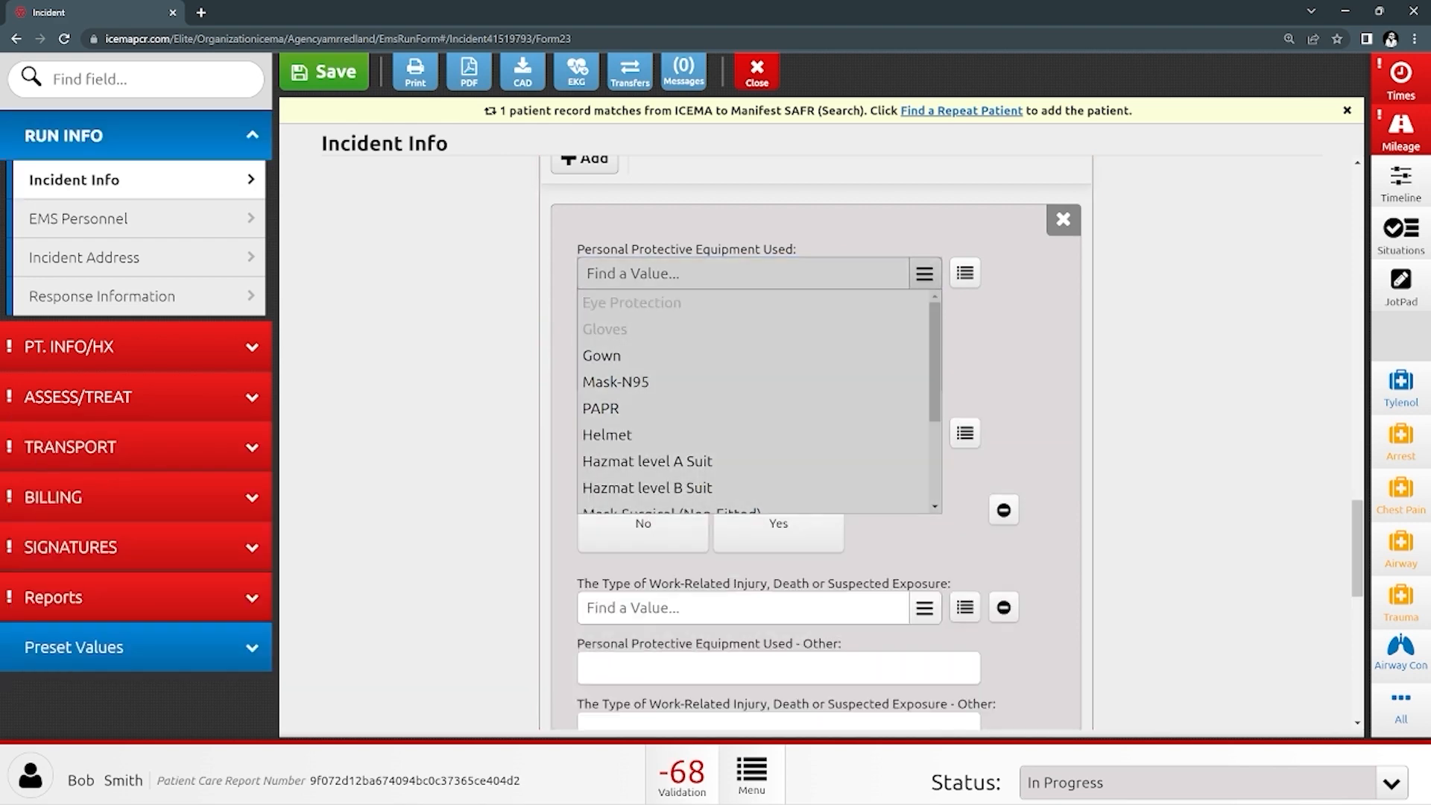
click(615, 382)
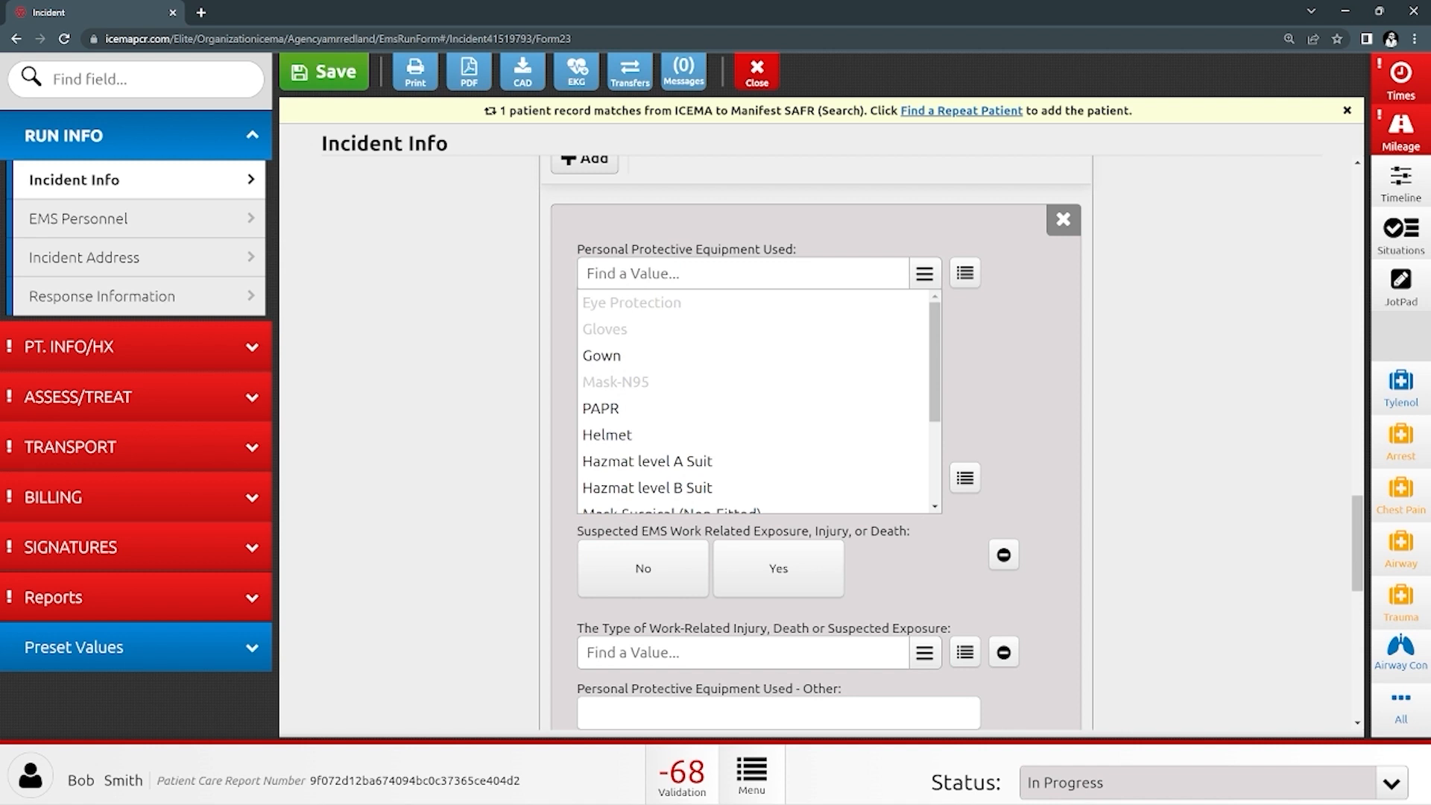
click(1164, 441)
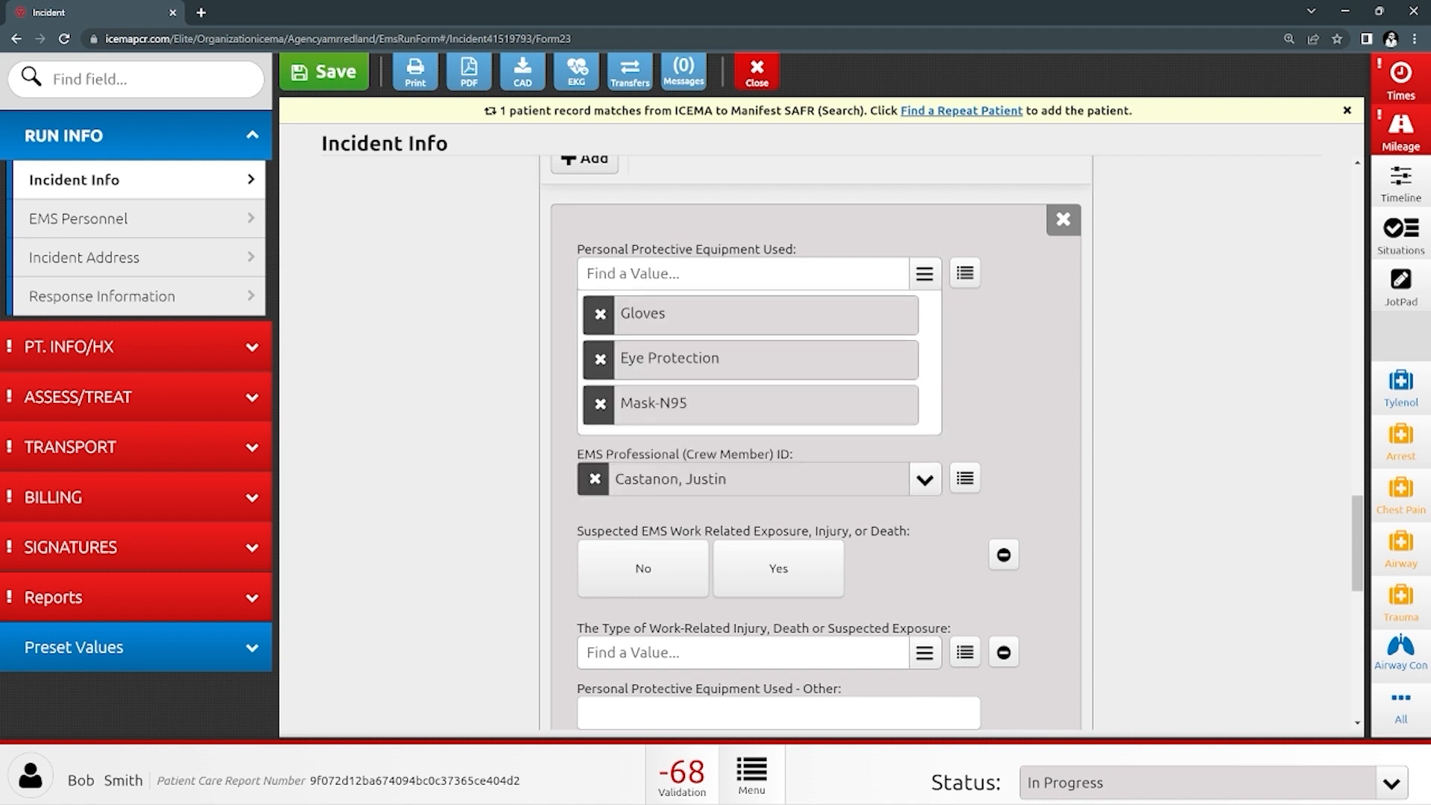
click(642, 568)
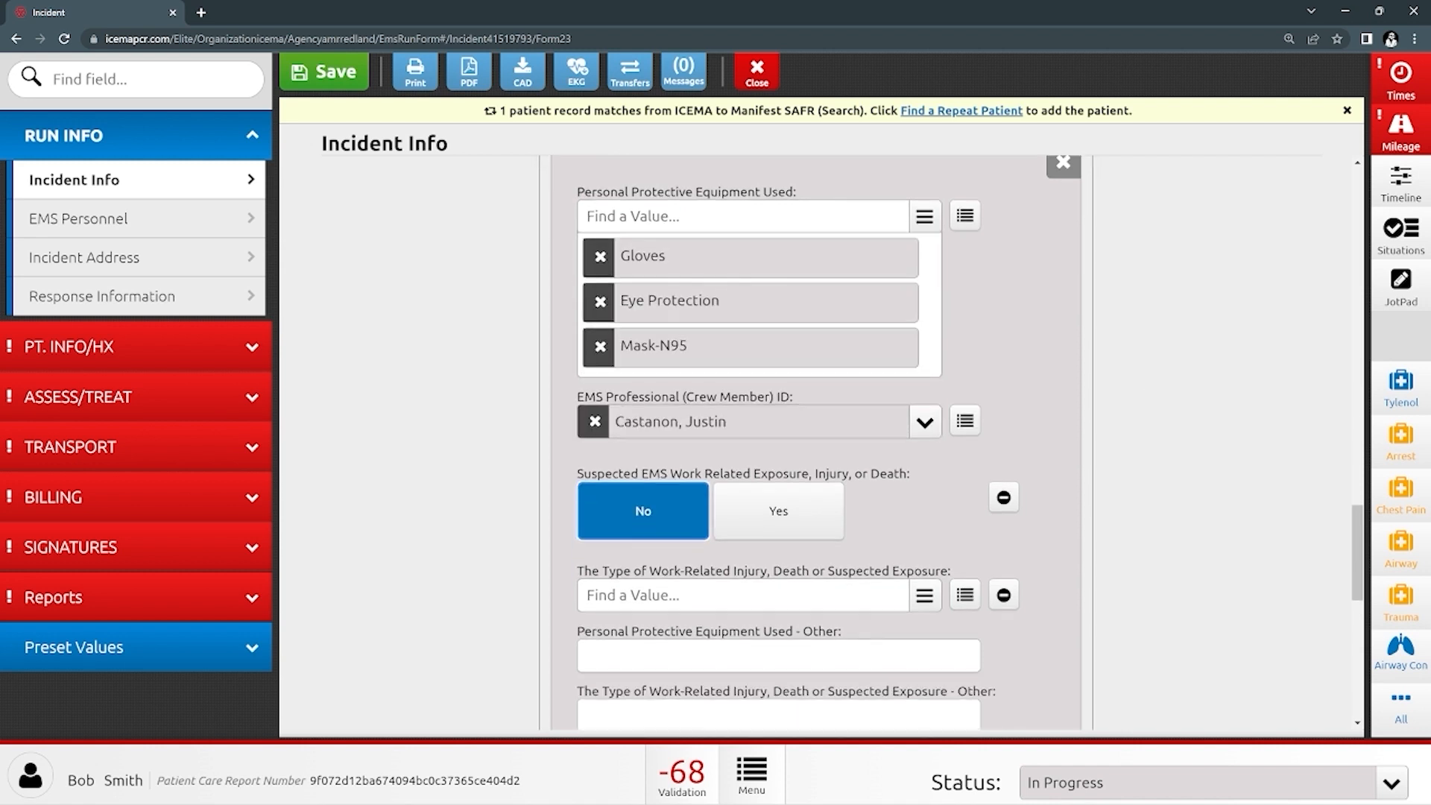
scroll(816, 447, down, 5)
scroll(816, 448, down, 3)
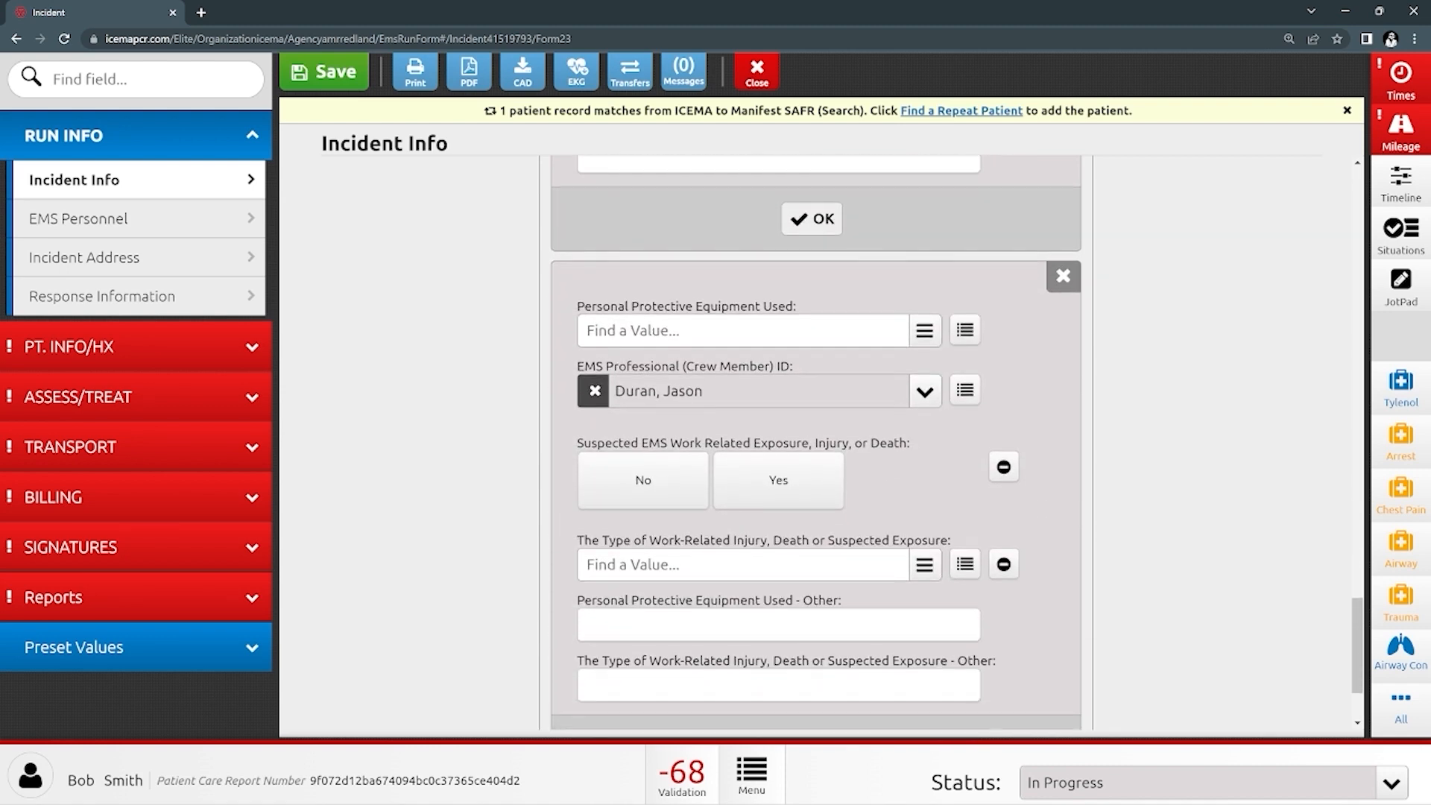
click(811, 217)
- Give the second crew member Gloves, Eye Protection, Mask-N95 and no suspected work-related exposure
click(743, 349)
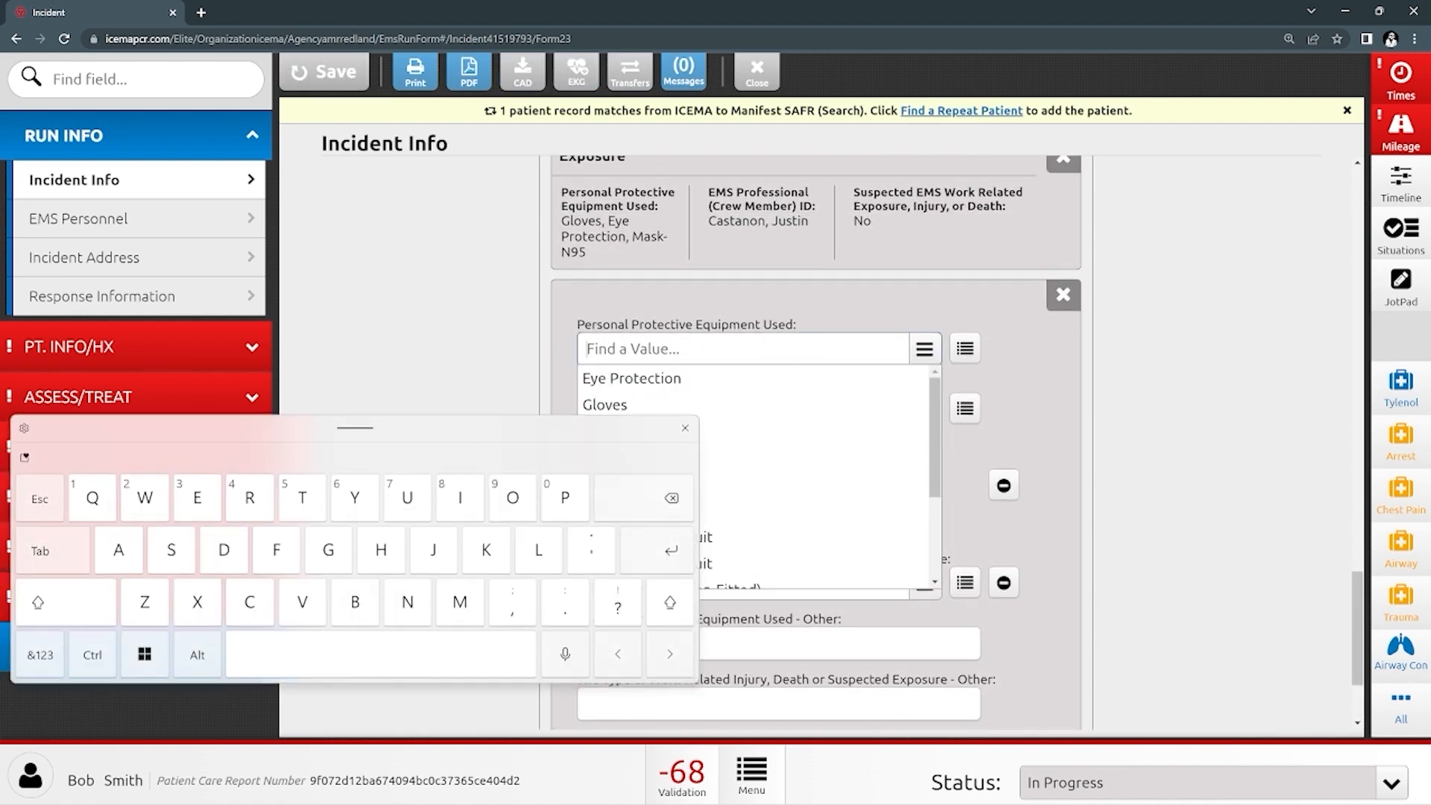
click(604, 405)
click(632, 379)
click(616, 457)
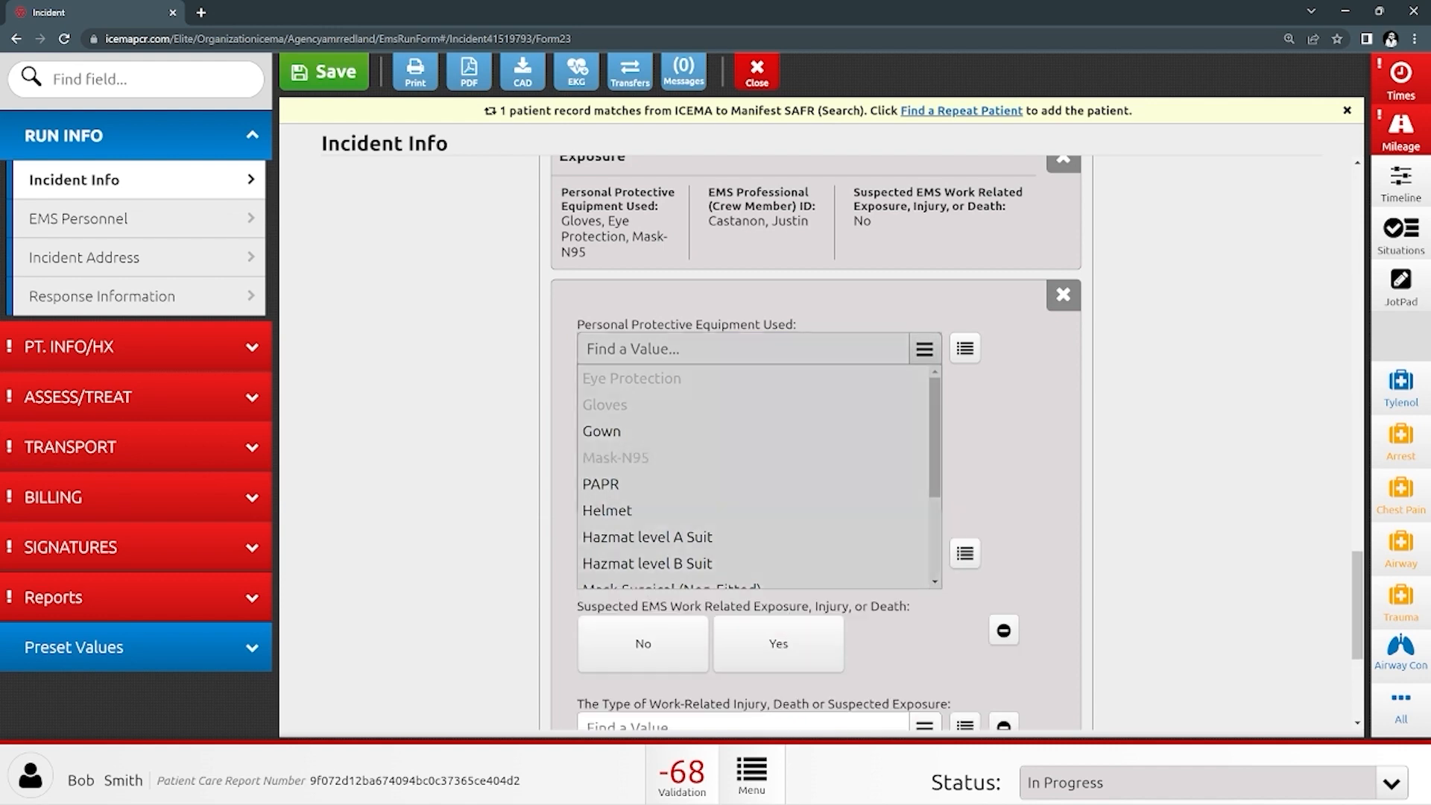
click(1036, 417)
scroll(815, 448, down, 1)
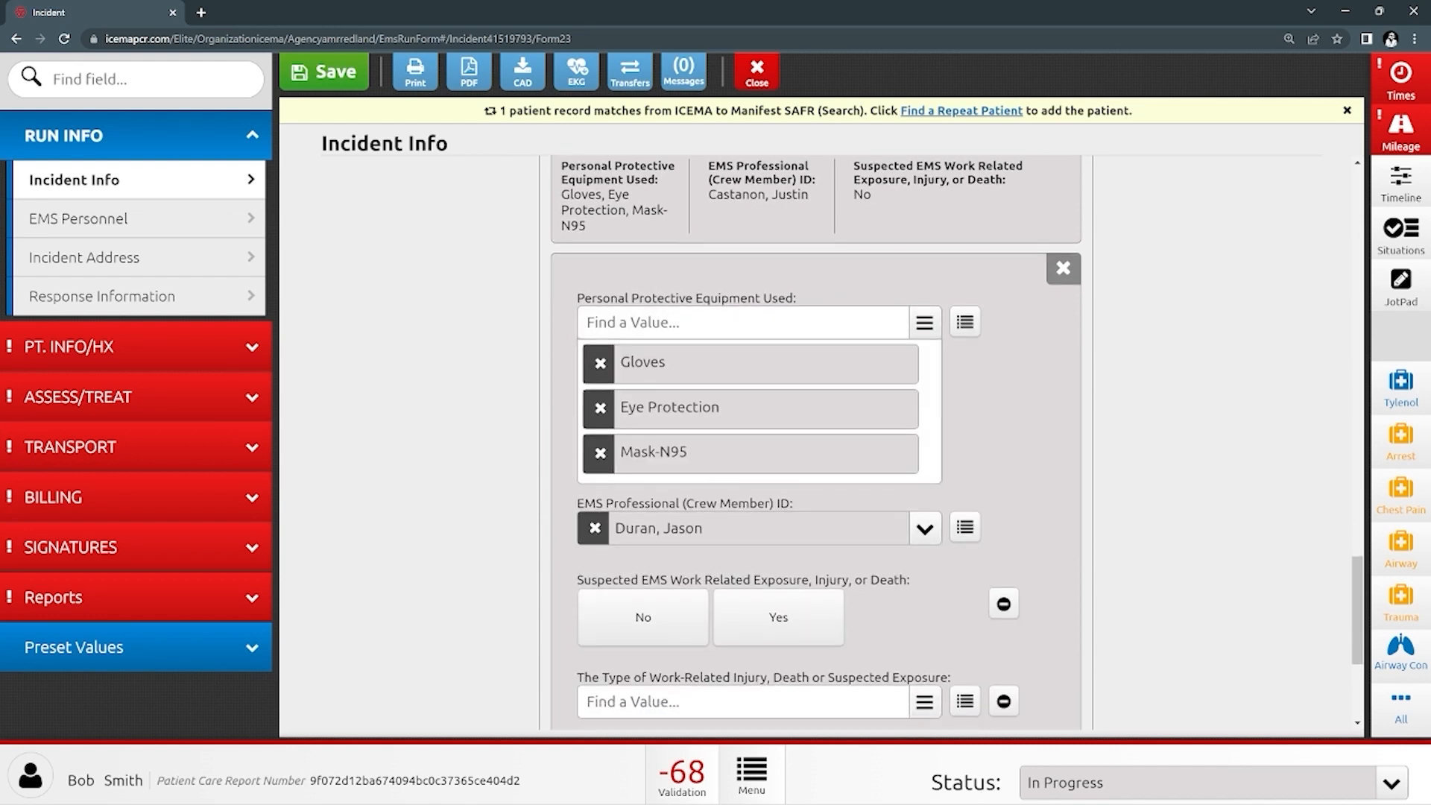
click(643, 618)
scroll(815, 447, down, 4)
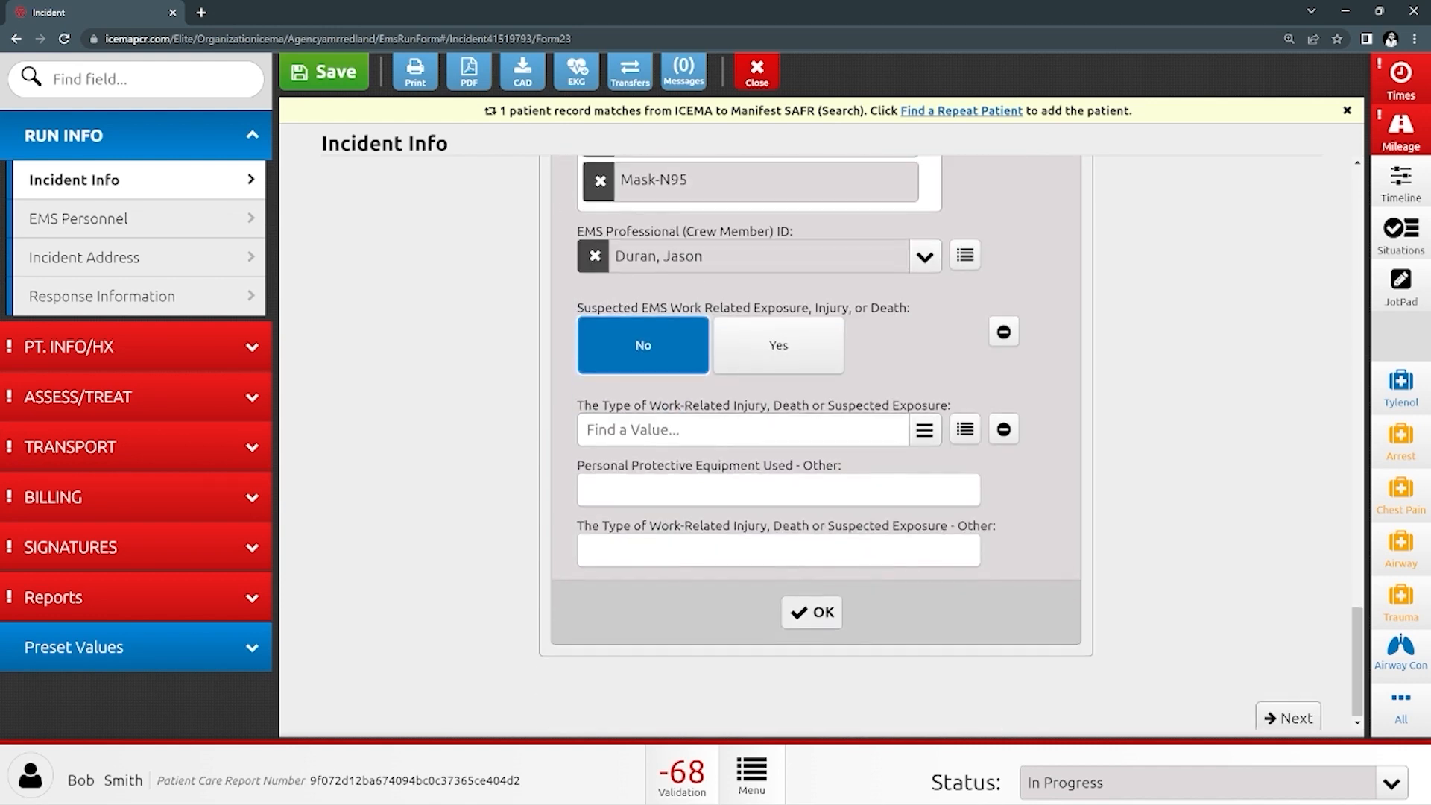
click(812, 610)
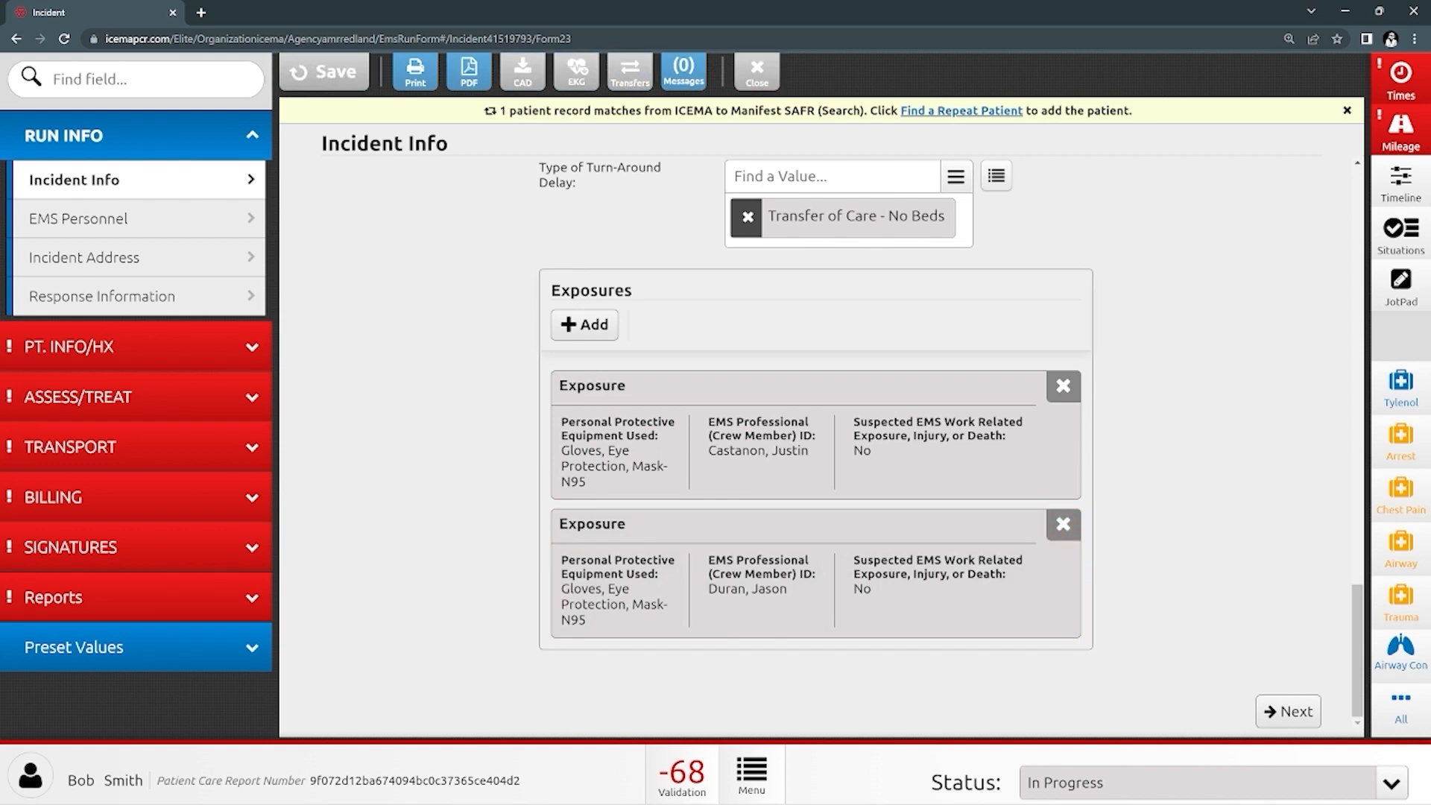
click(136, 347)
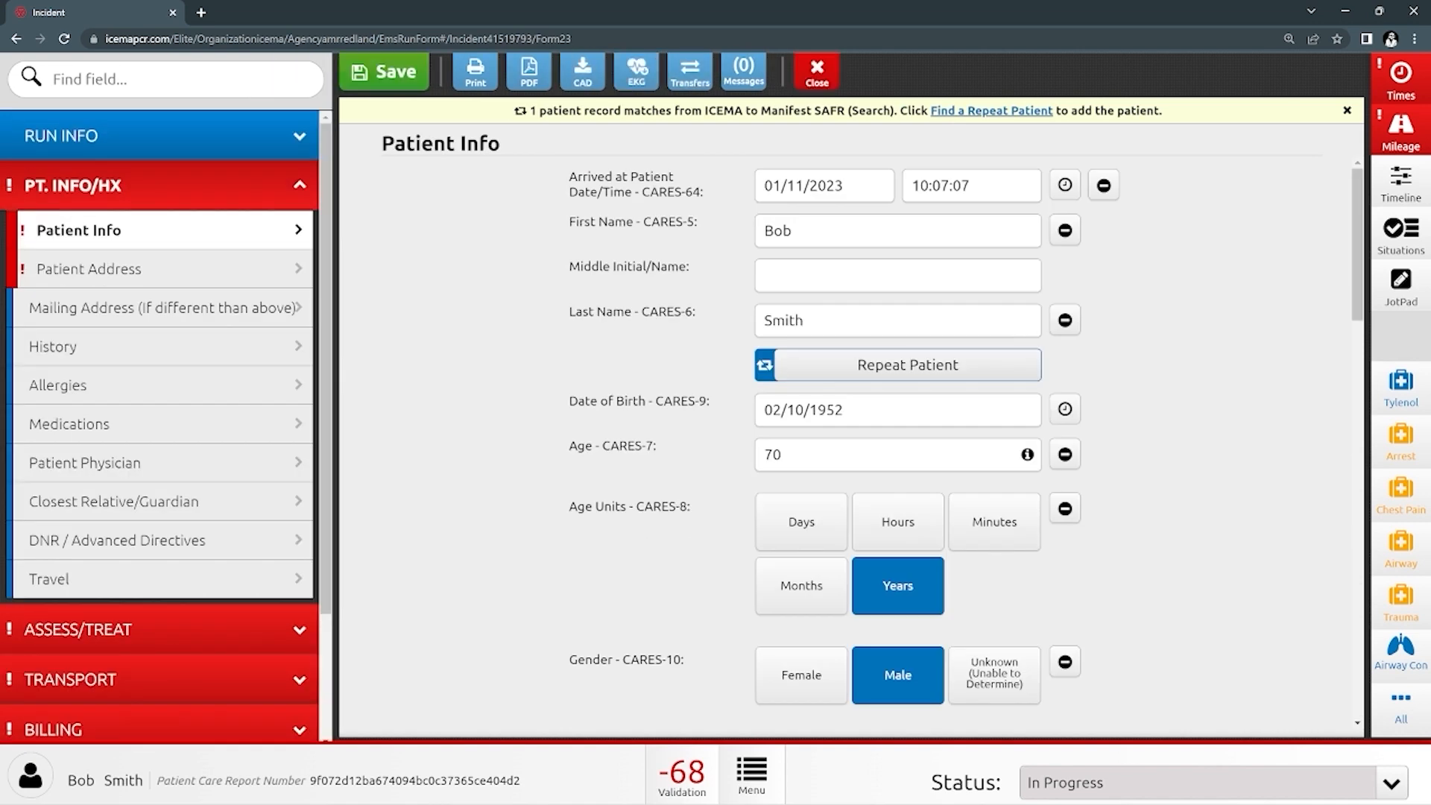
- Leave the Social Security Number blank on Patient Info and go to Patient Address
scroll(846, 448, down, 10)
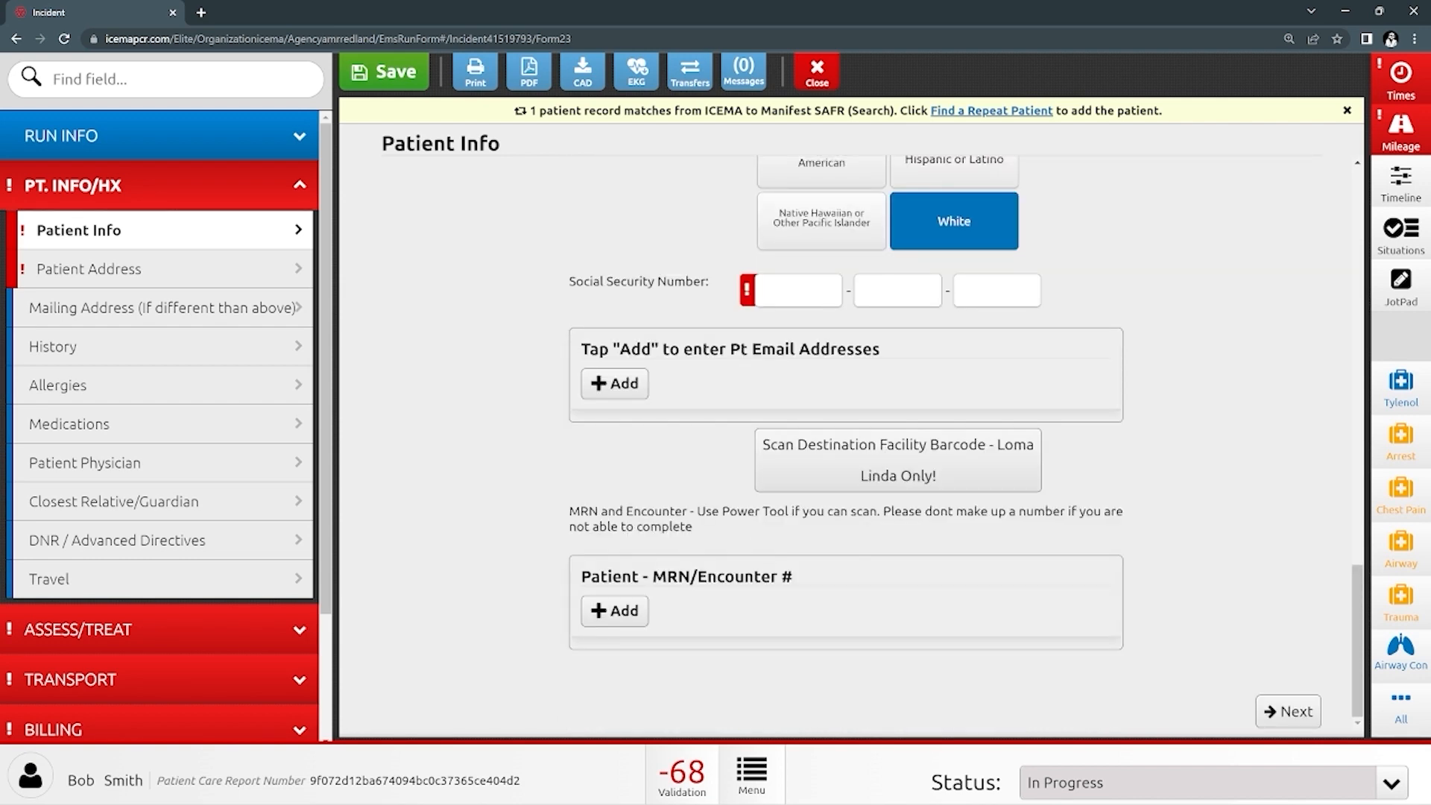
click(803, 290)
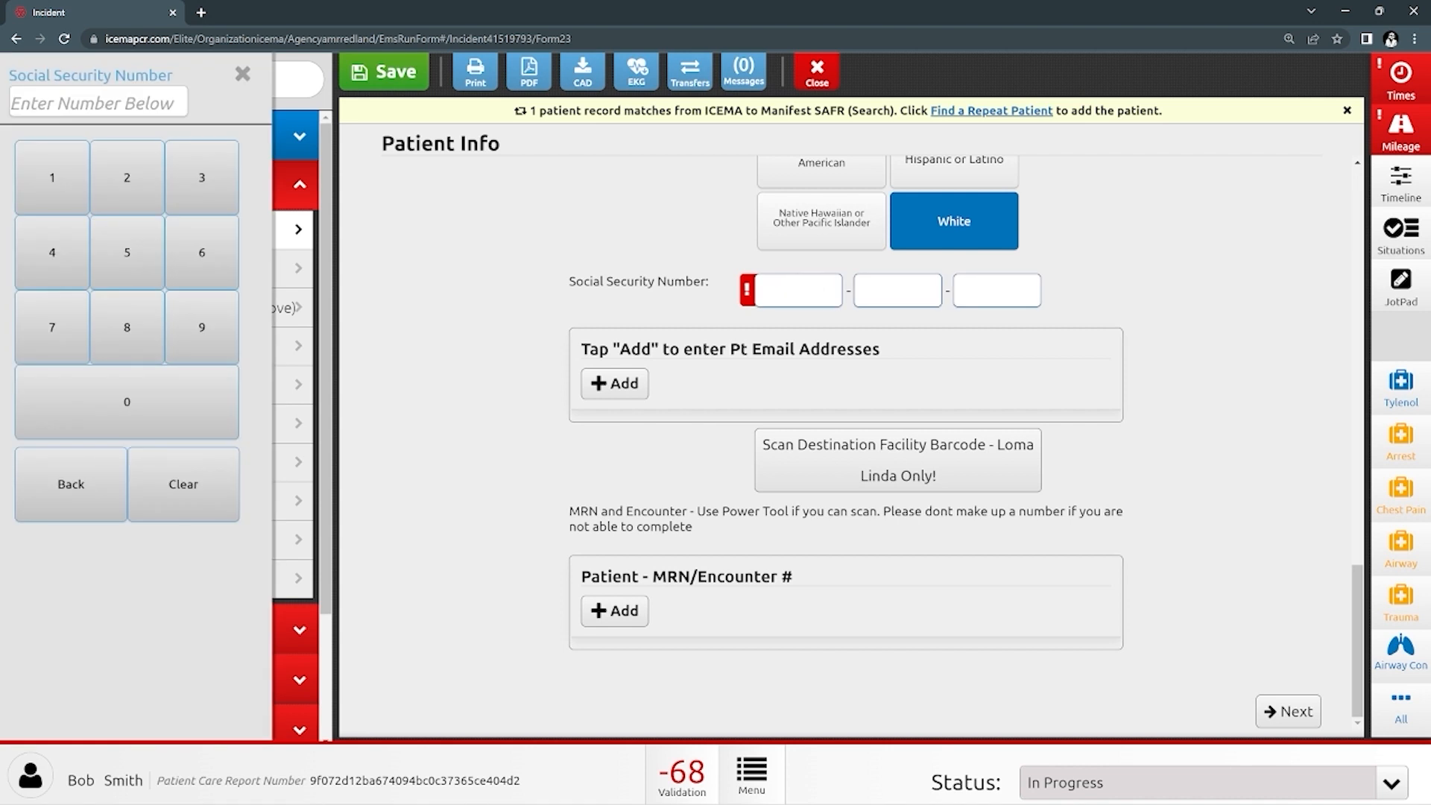
click(1208, 506)
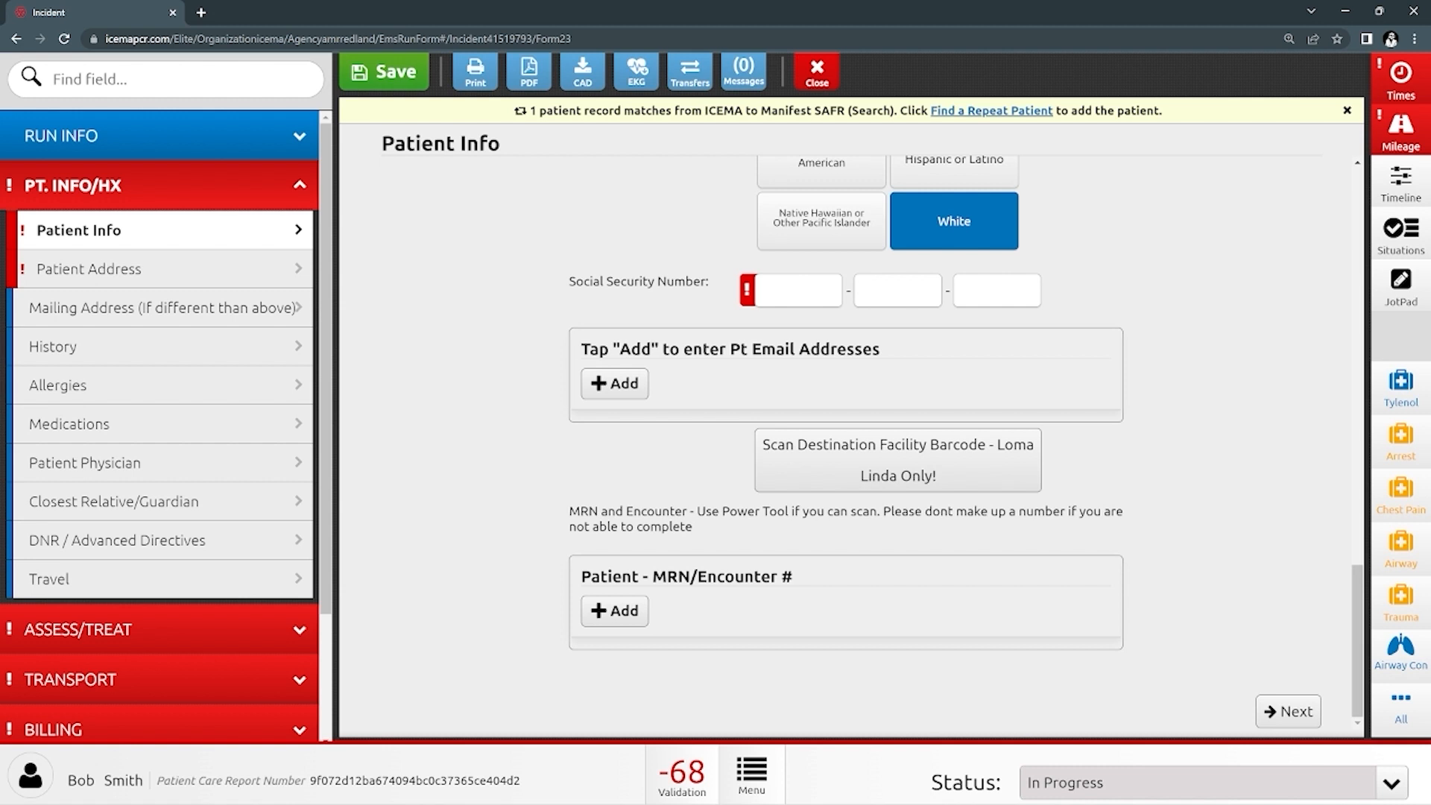
click(163, 269)
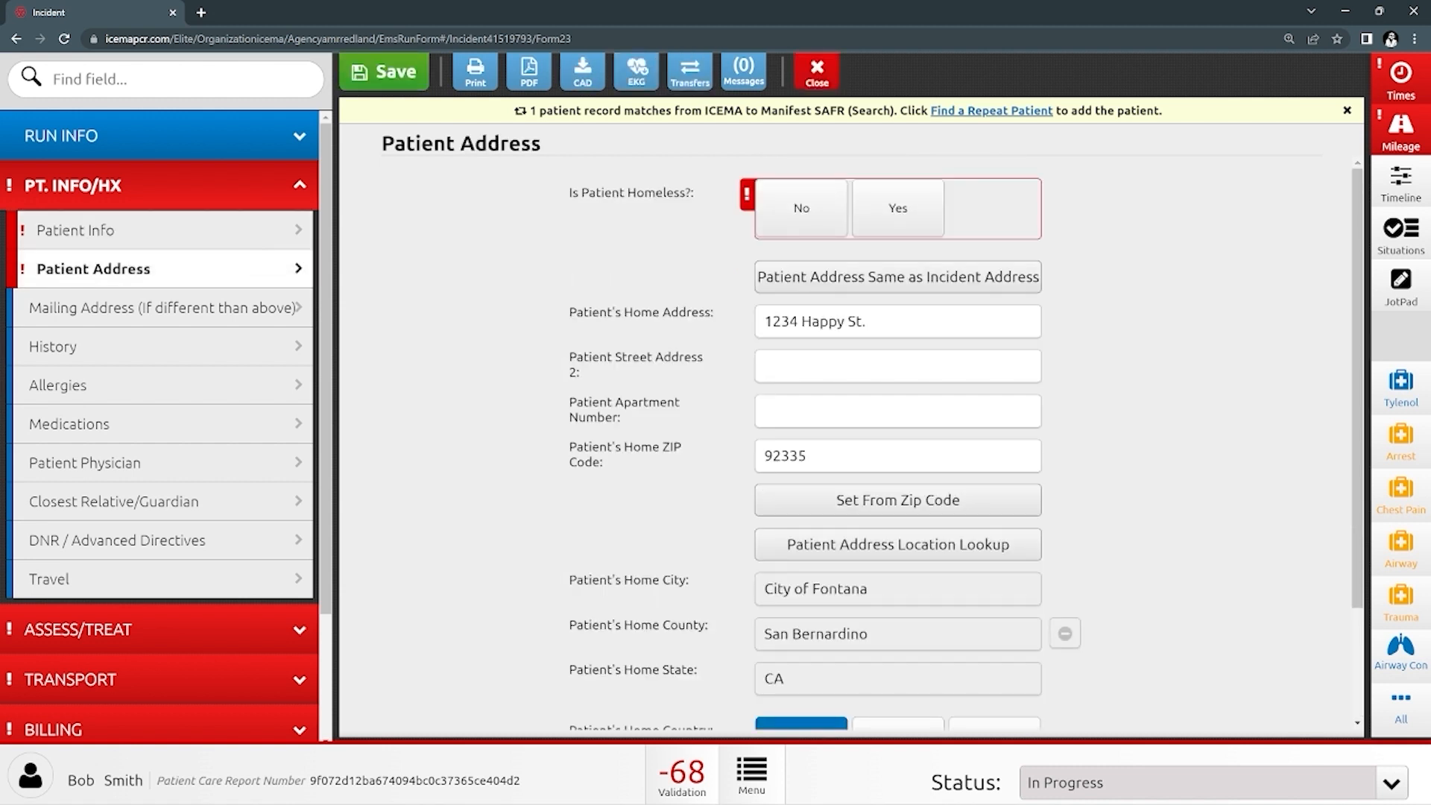
- Answer No to 'Is Patient Homeless?' on the Patient Address page
click(801, 208)
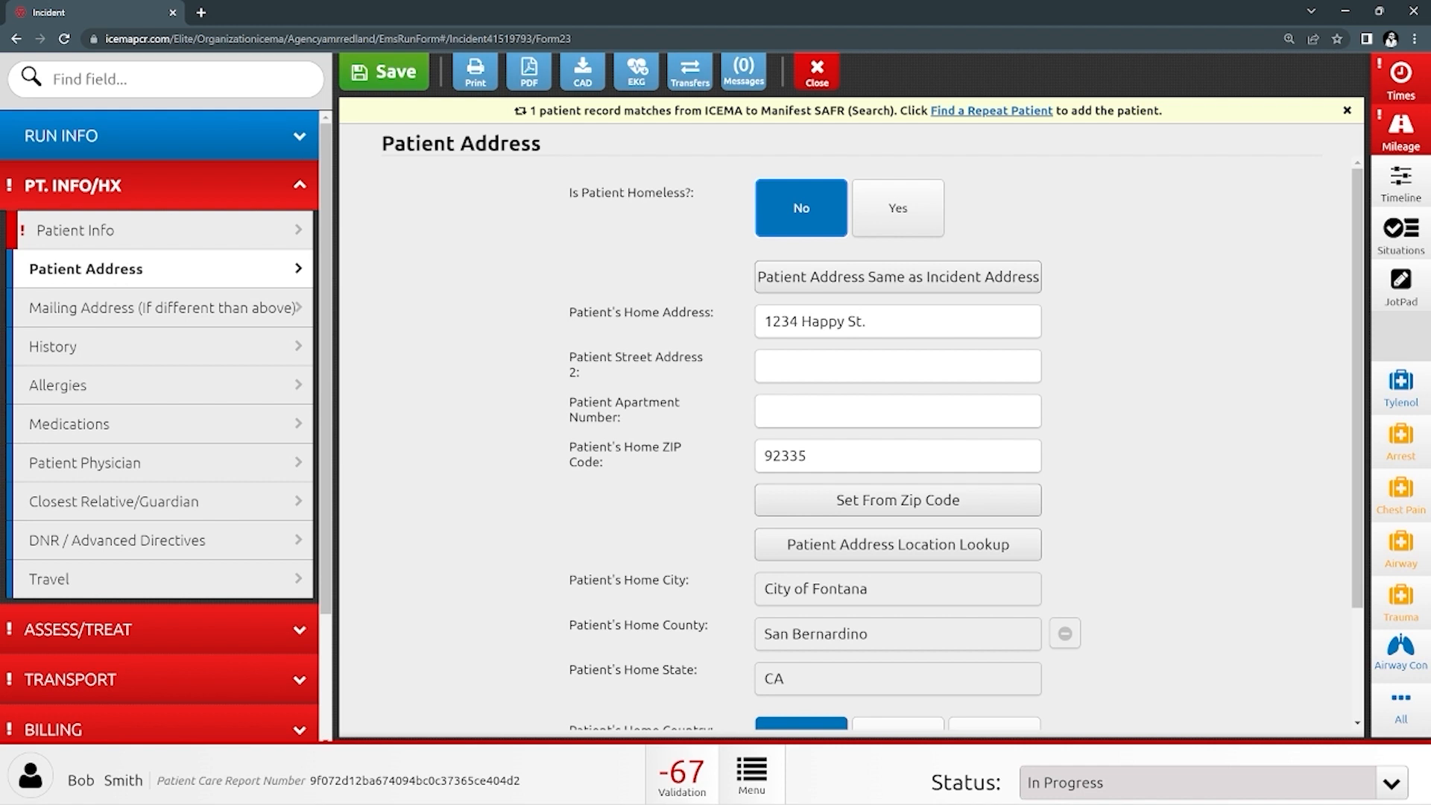
click(899, 208)
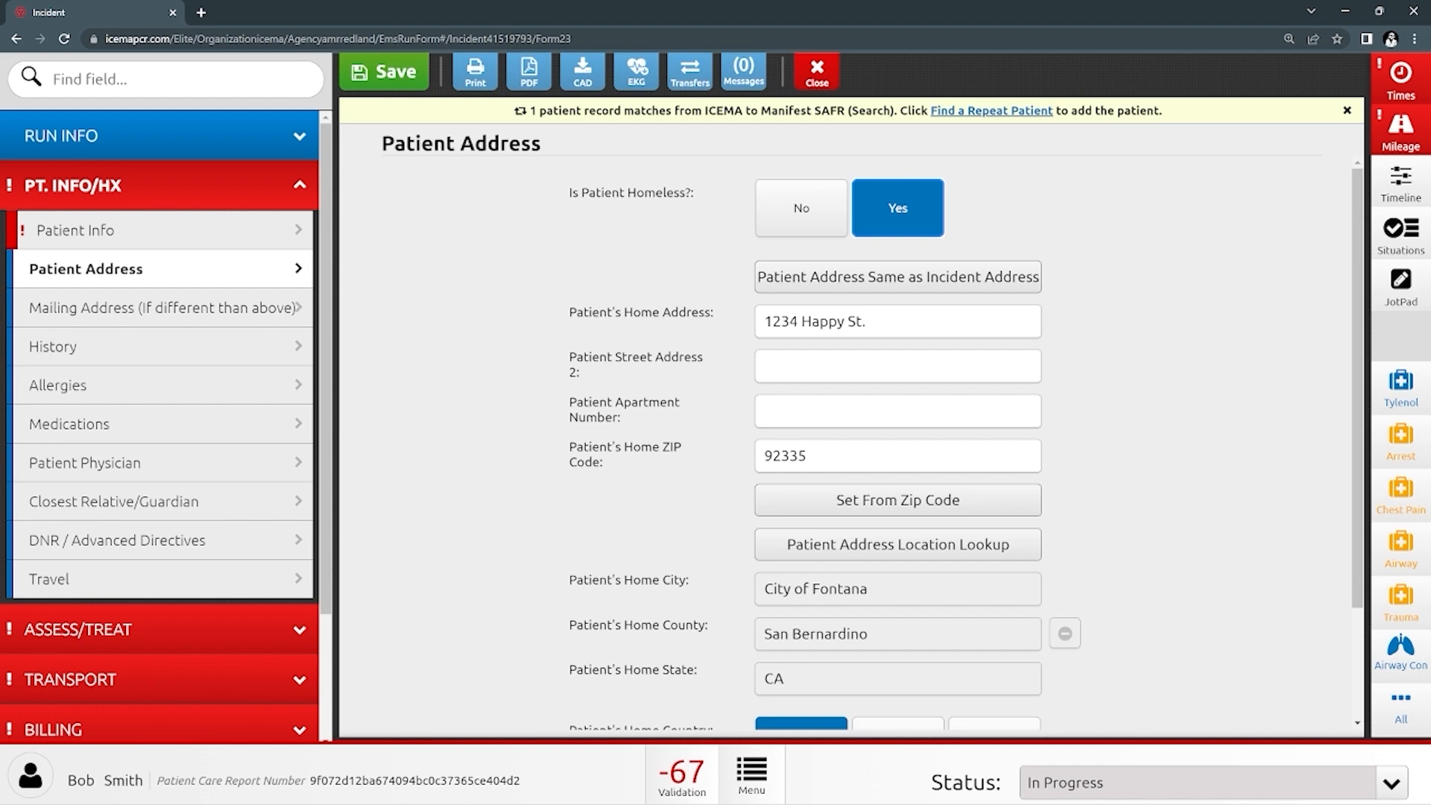
click(801, 207)
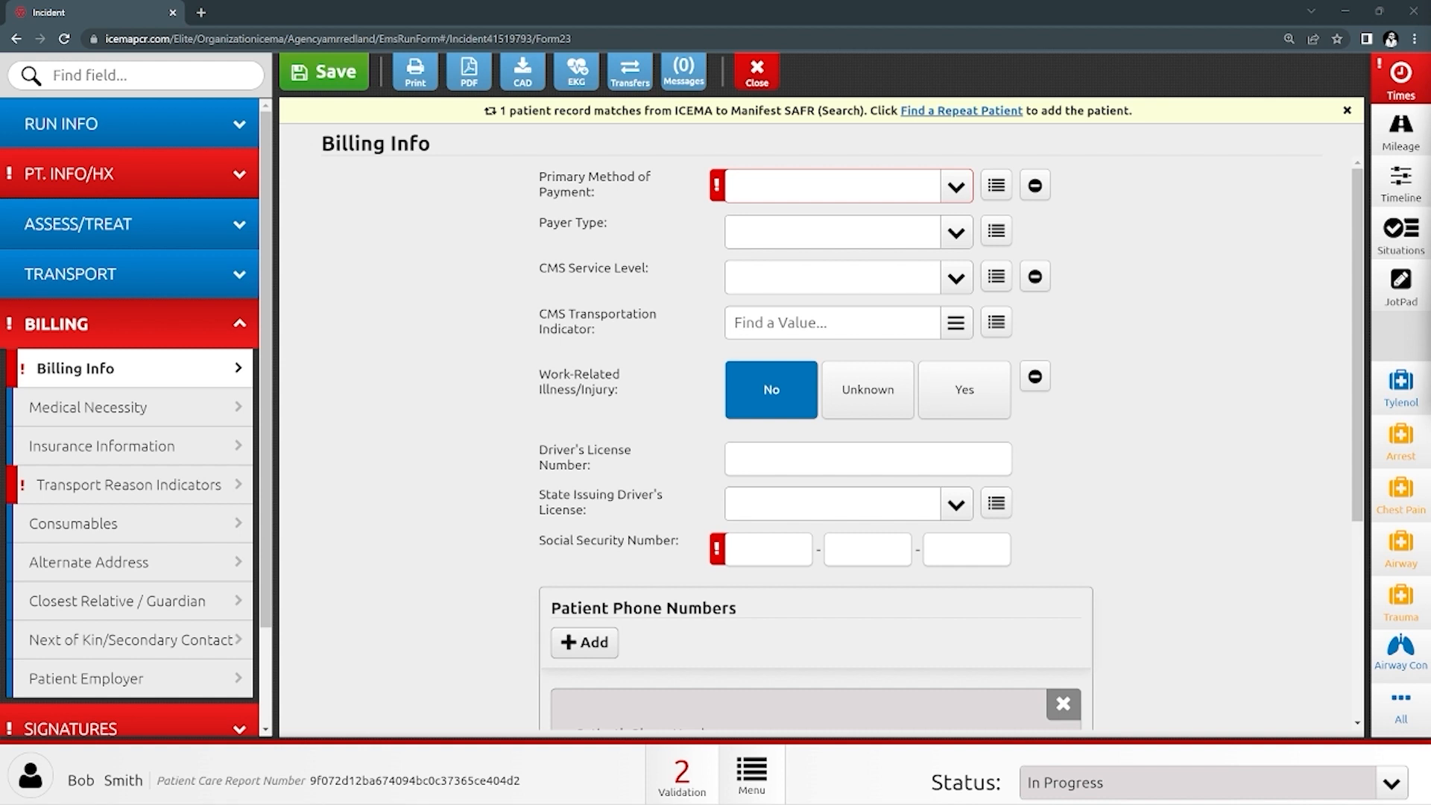
- Choose Insurance as the Primary Method of Payment on the Billing Info page
click(956, 186)
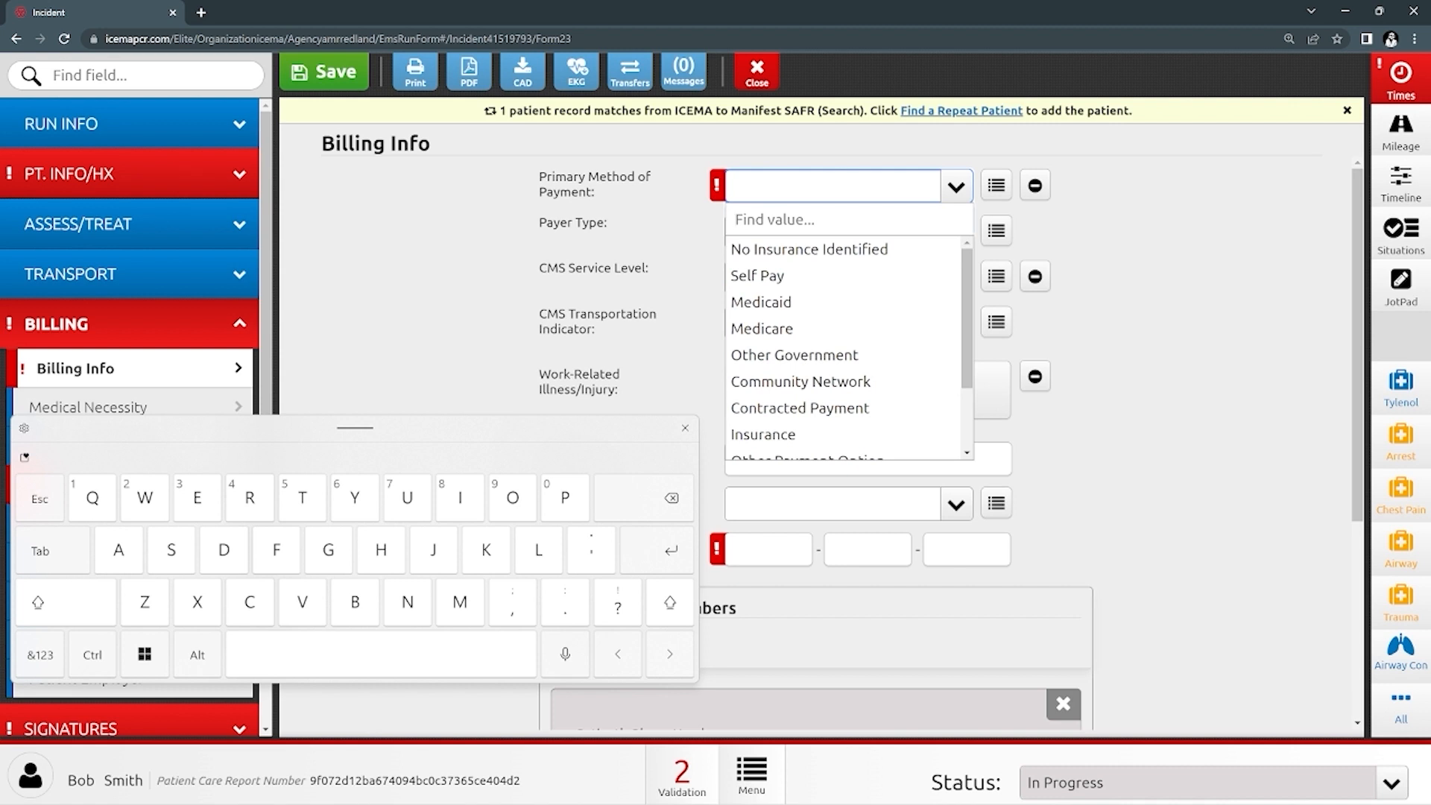
click(763, 435)
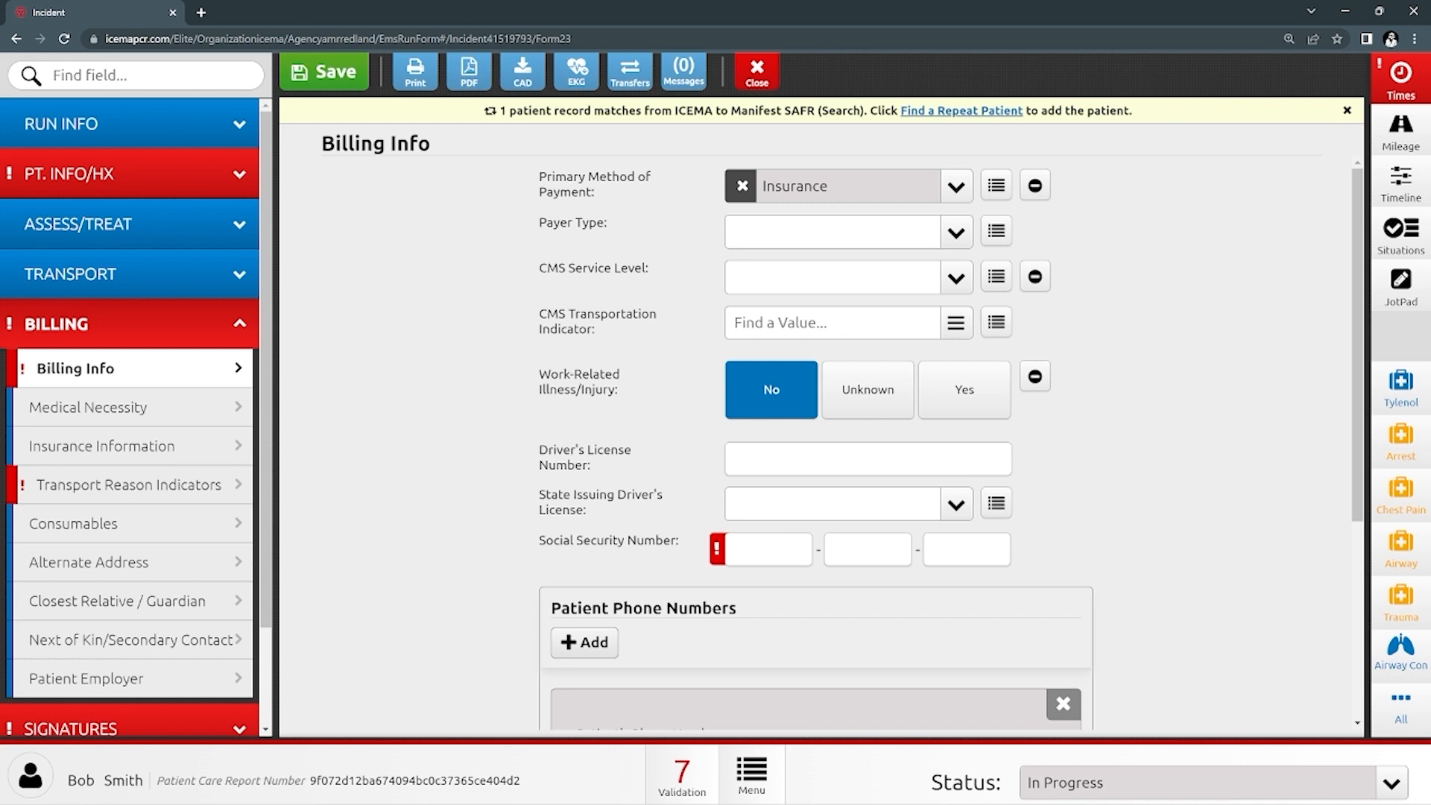
scroll(820, 448, down, 3)
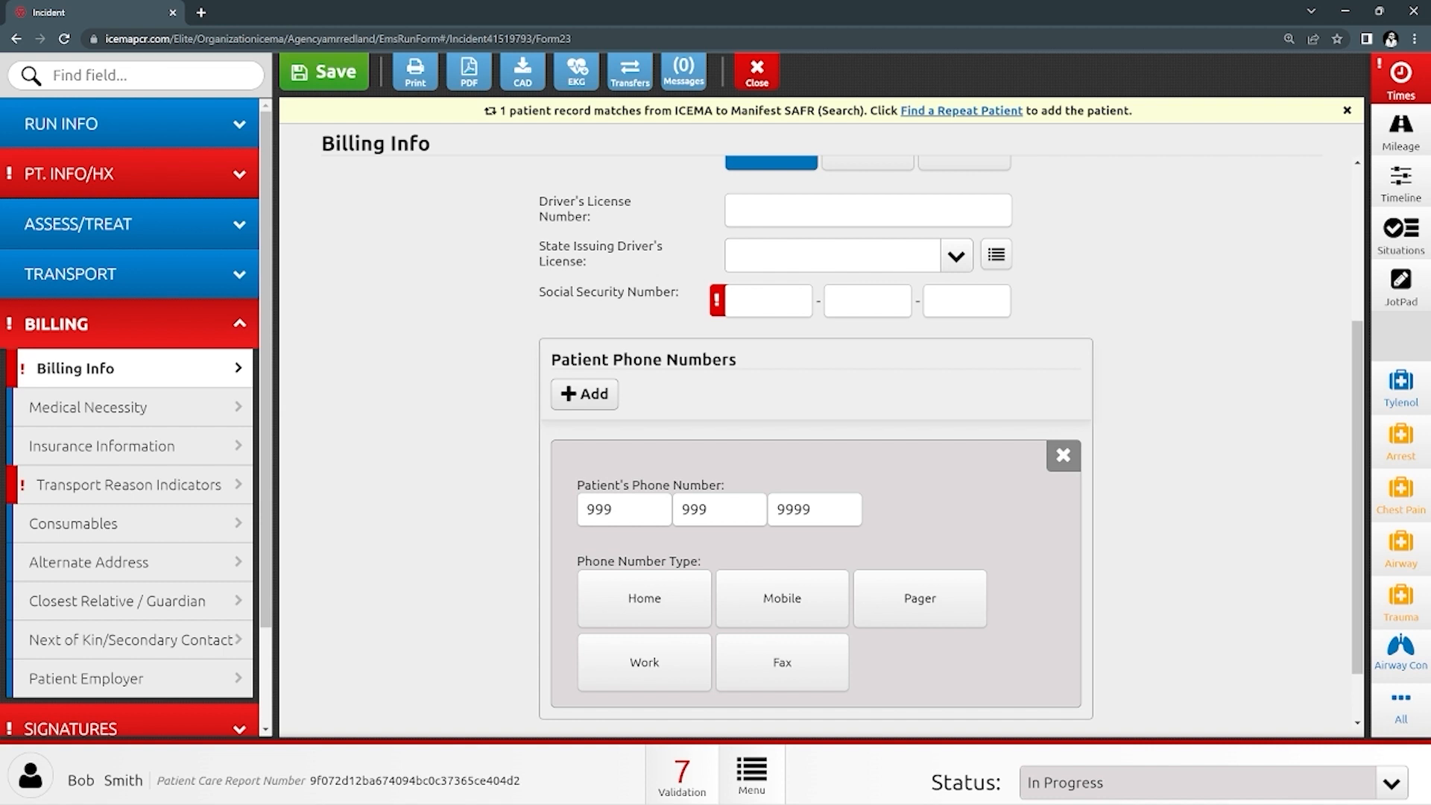
click(134, 446)
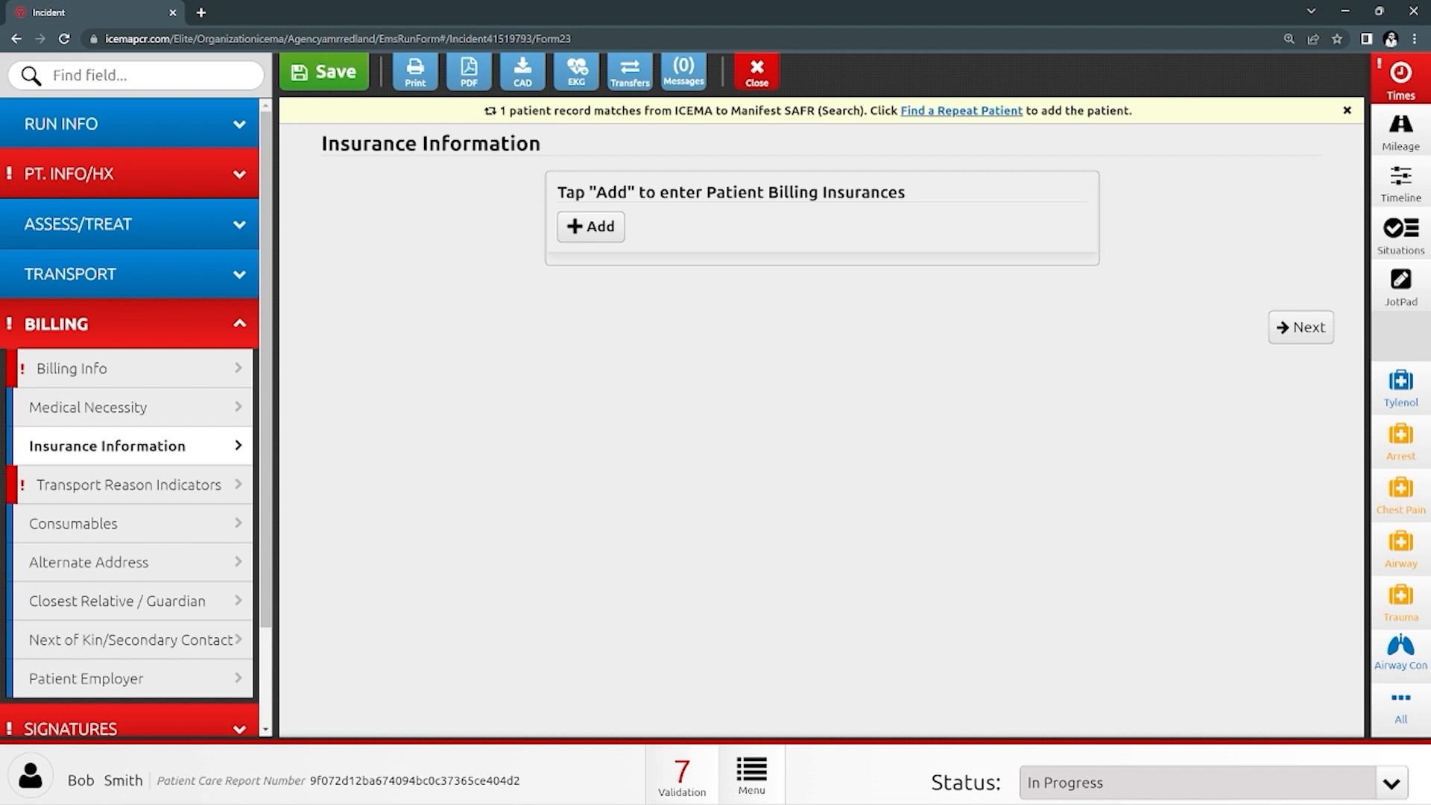
- Add a billing insurance entry with Kaiser as the Insurance Company Name
click(590, 227)
click(847, 199)
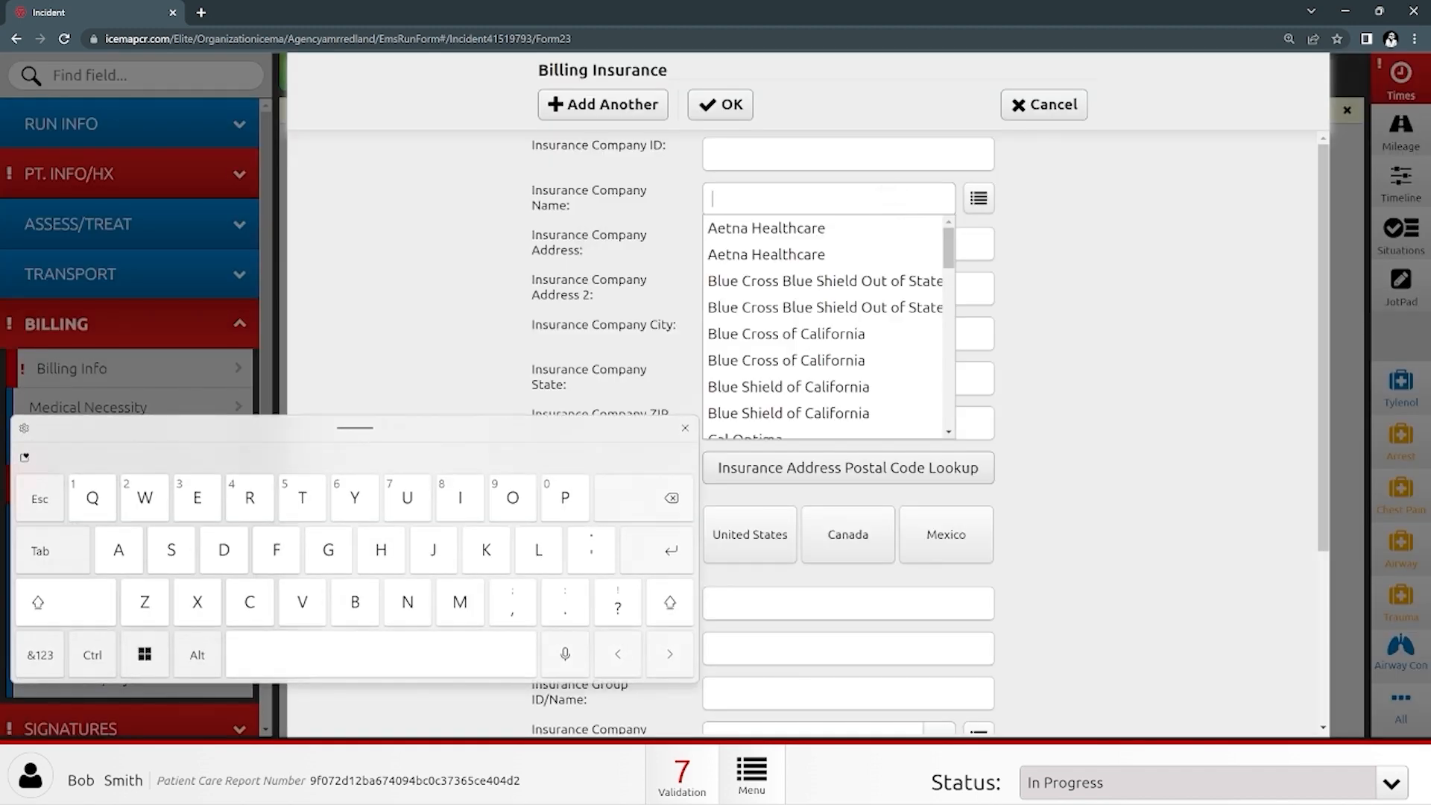
text(K)
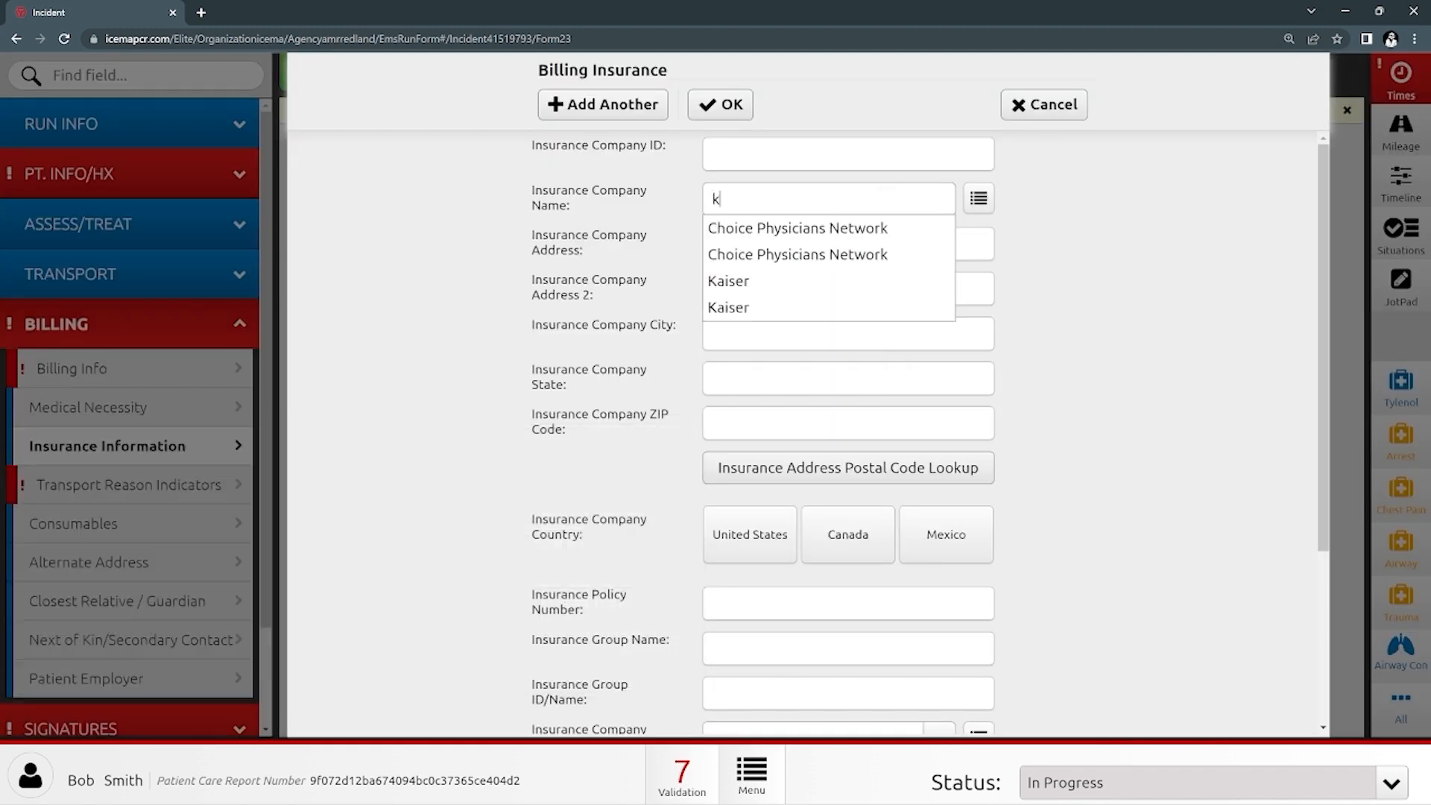
click(745, 281)
click(753, 199)
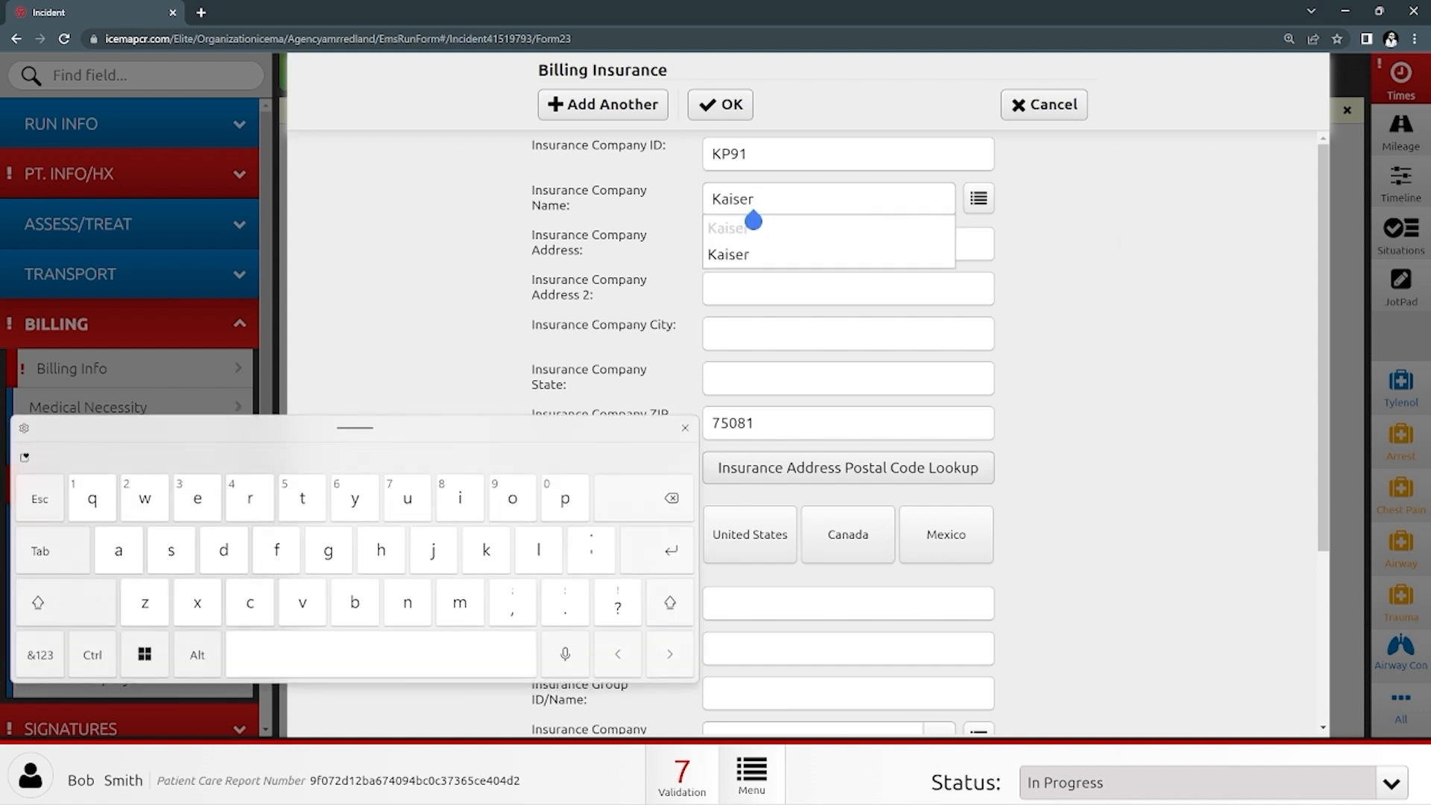
key(BackSpace)
key(BackSpace)
key(BackSpace)
key(BackSpace)
key(BackSpace)
key(BackSpace)
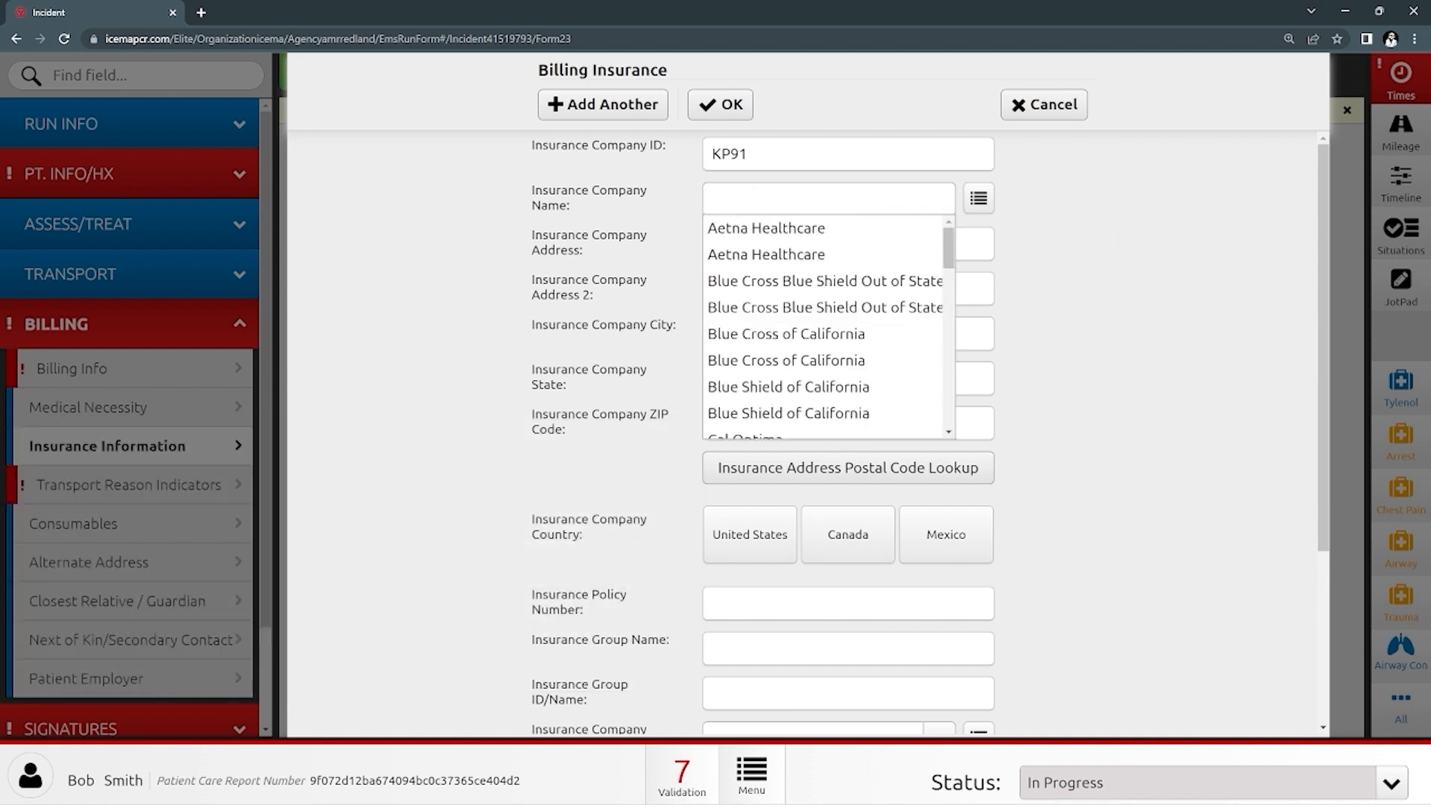
text(medi)
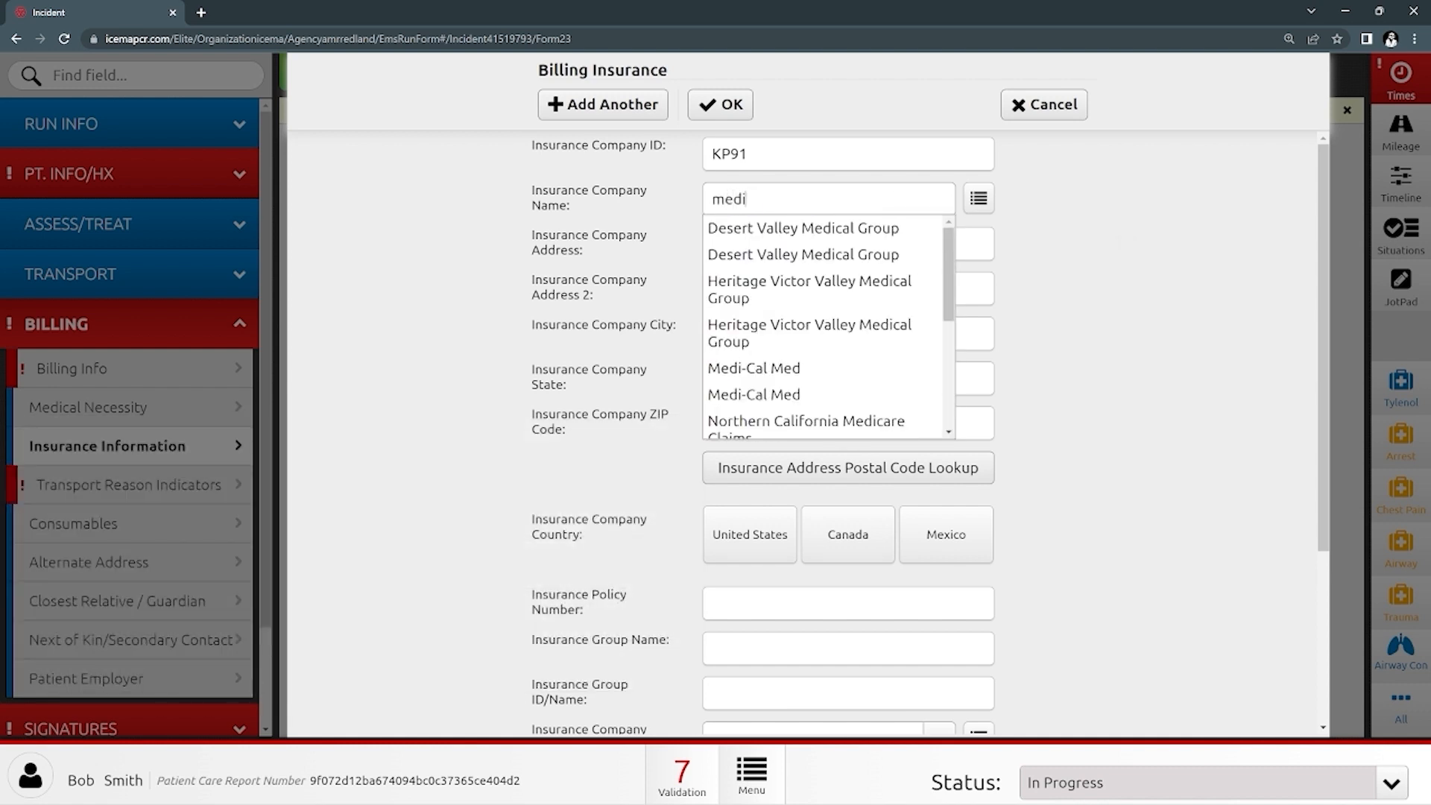
click(755, 369)
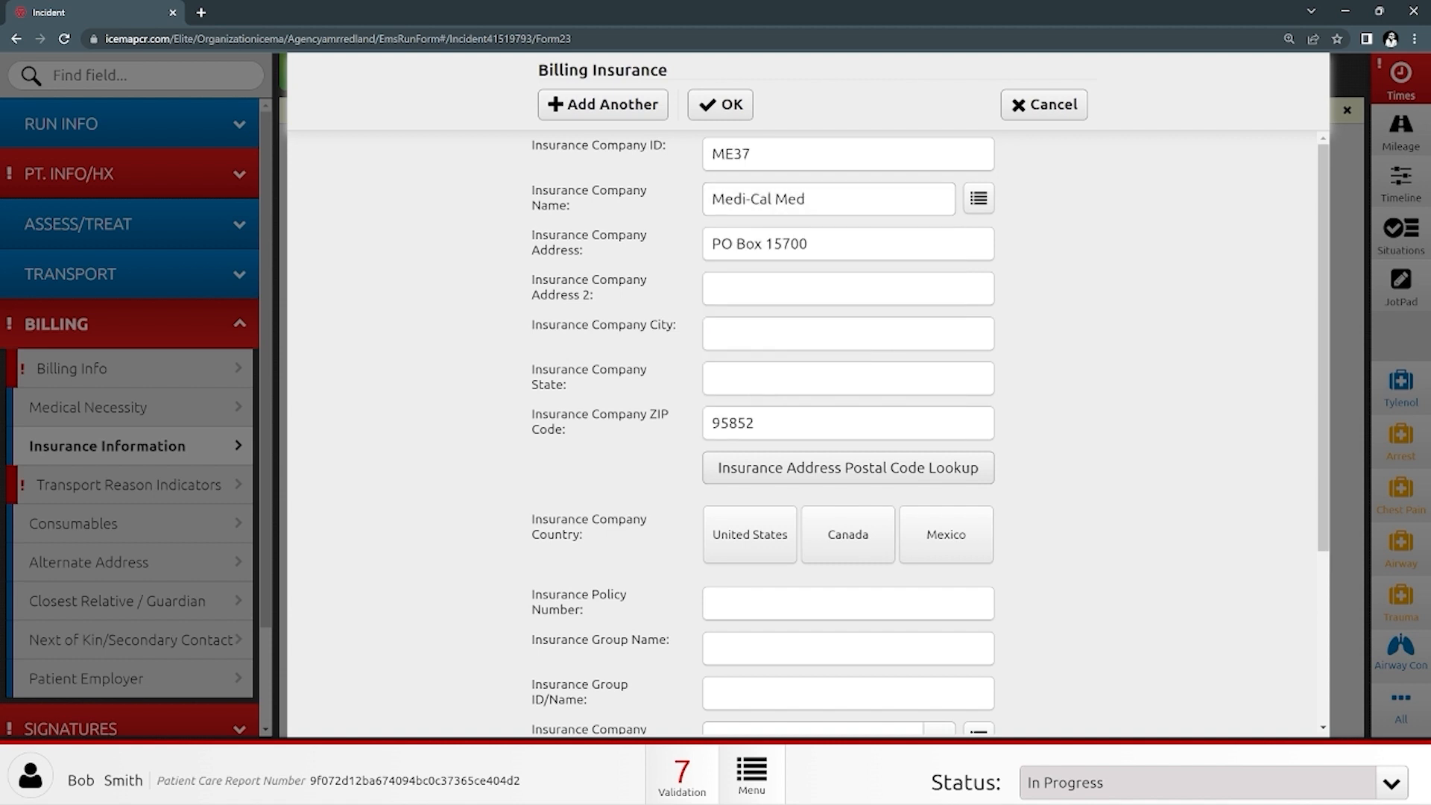
click(850, 203)
key(BackSpace)
key(BackSpace)
key(BackSpace)
key(BackSpace)
key(BackSpace)
key(BackSpace)
key(BackSpace)
key(BackSpace)
key(BackSpace)
key(BackSpace)
key(BackSpace)
key(BackSpace)
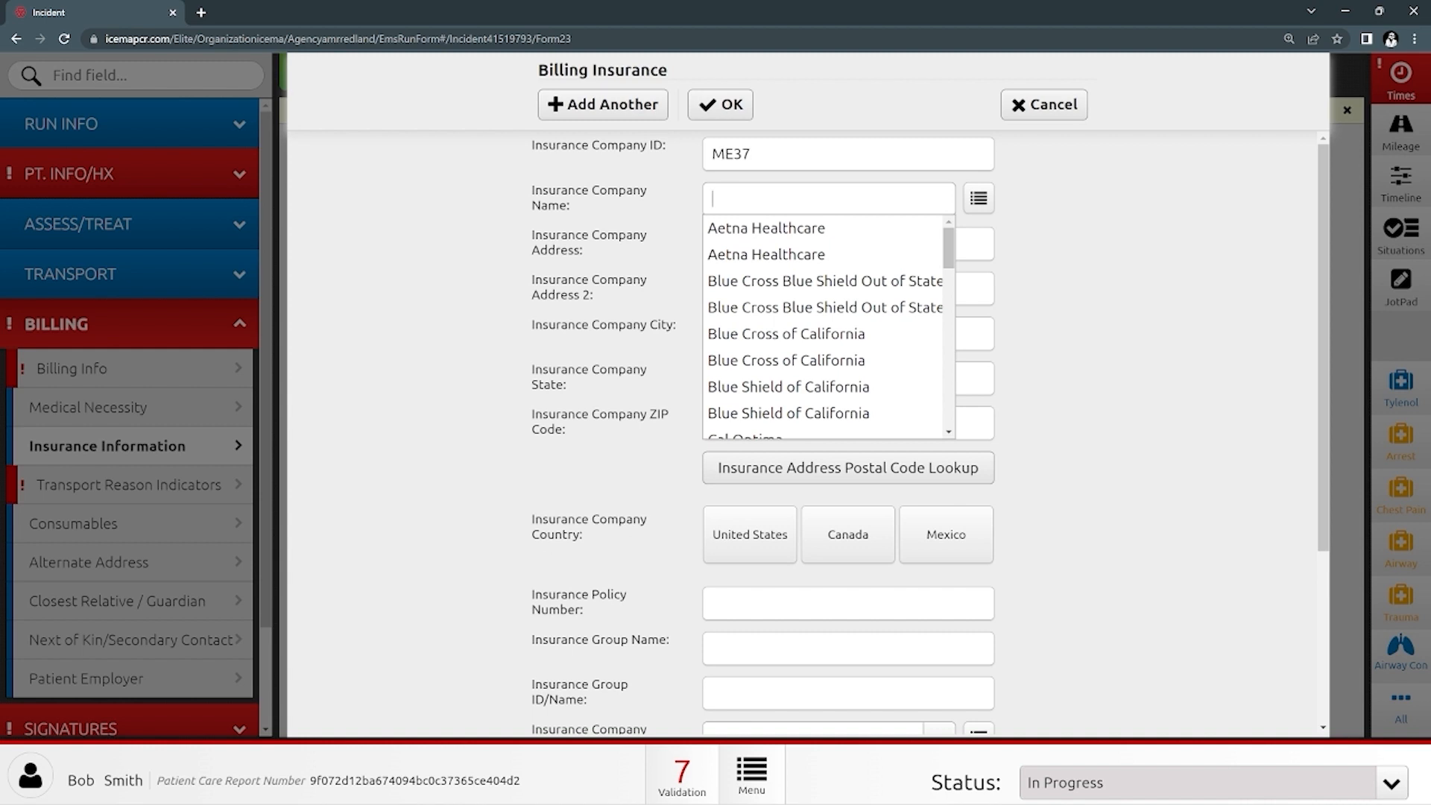
text(ka)
click(755, 229)
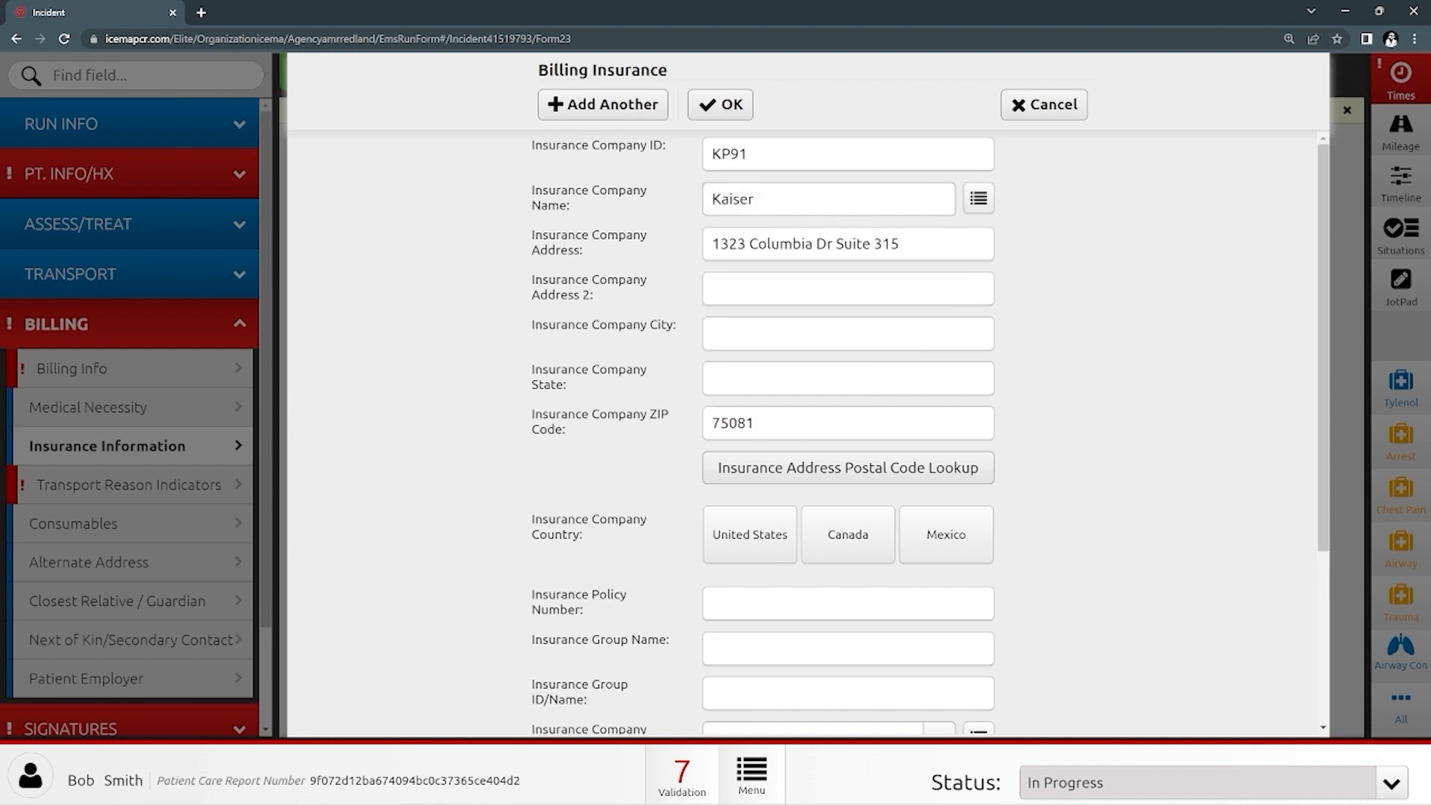
- Enter the patient's insurance policy number and save the Kaiser insurance entry
scroll(802, 432, down, 2)
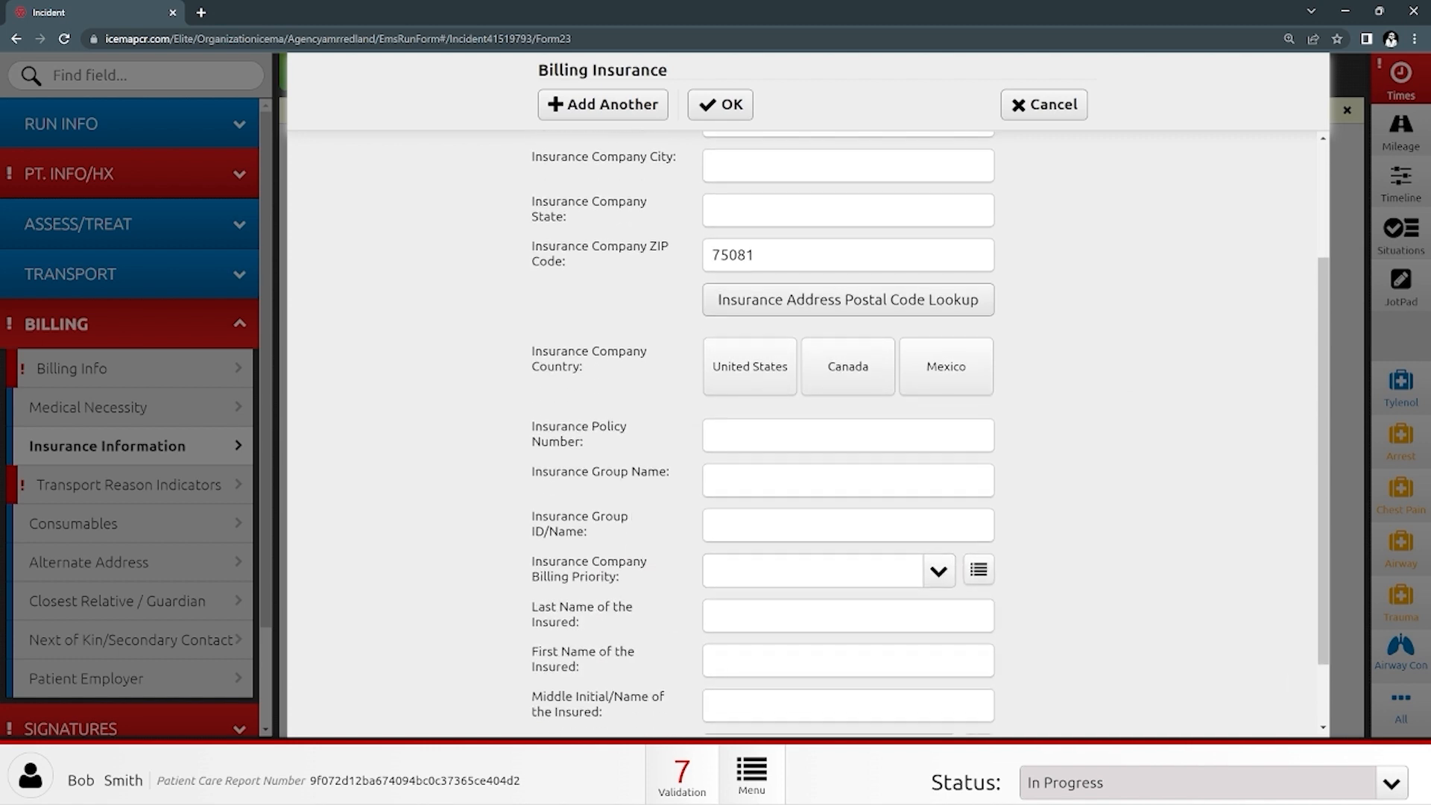
click(849, 434)
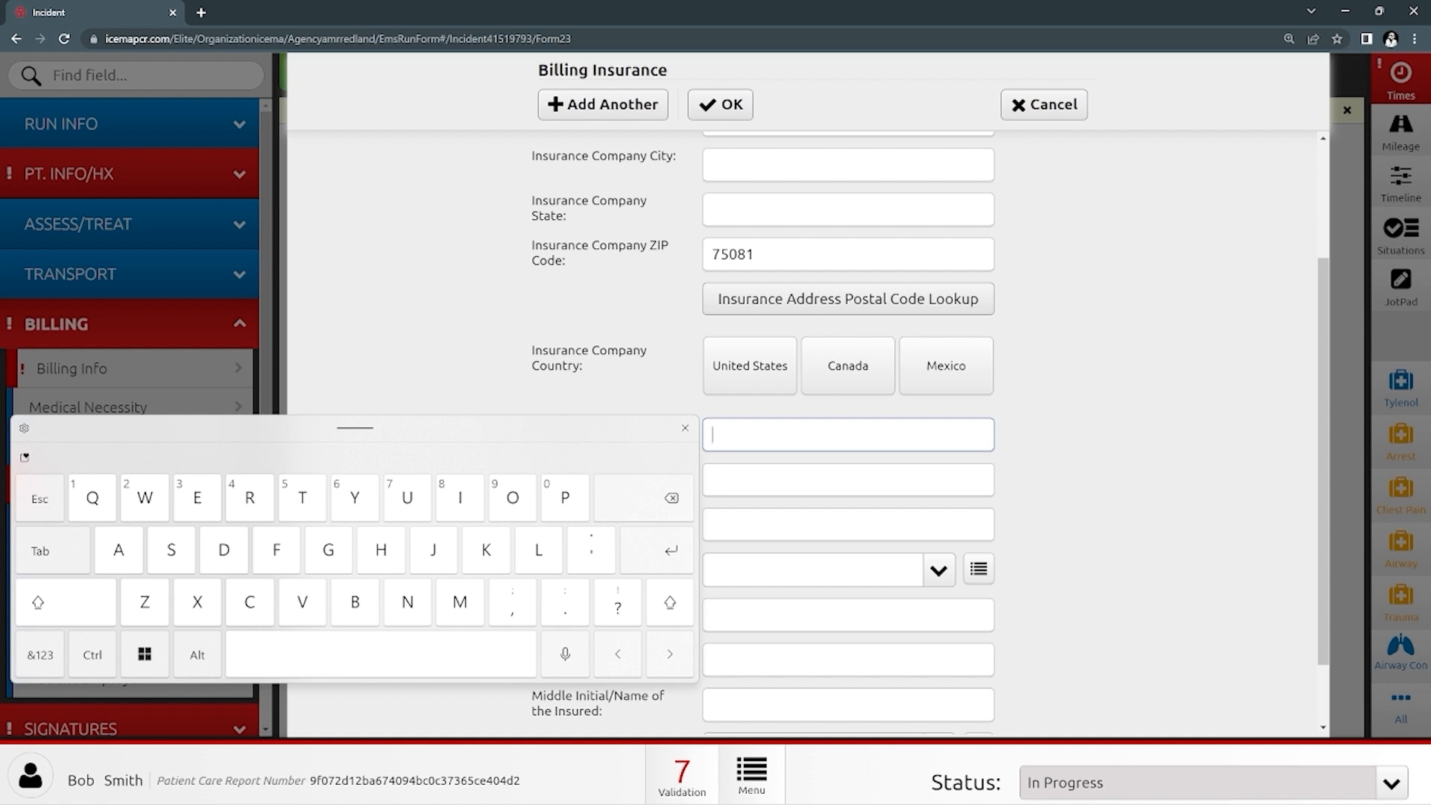
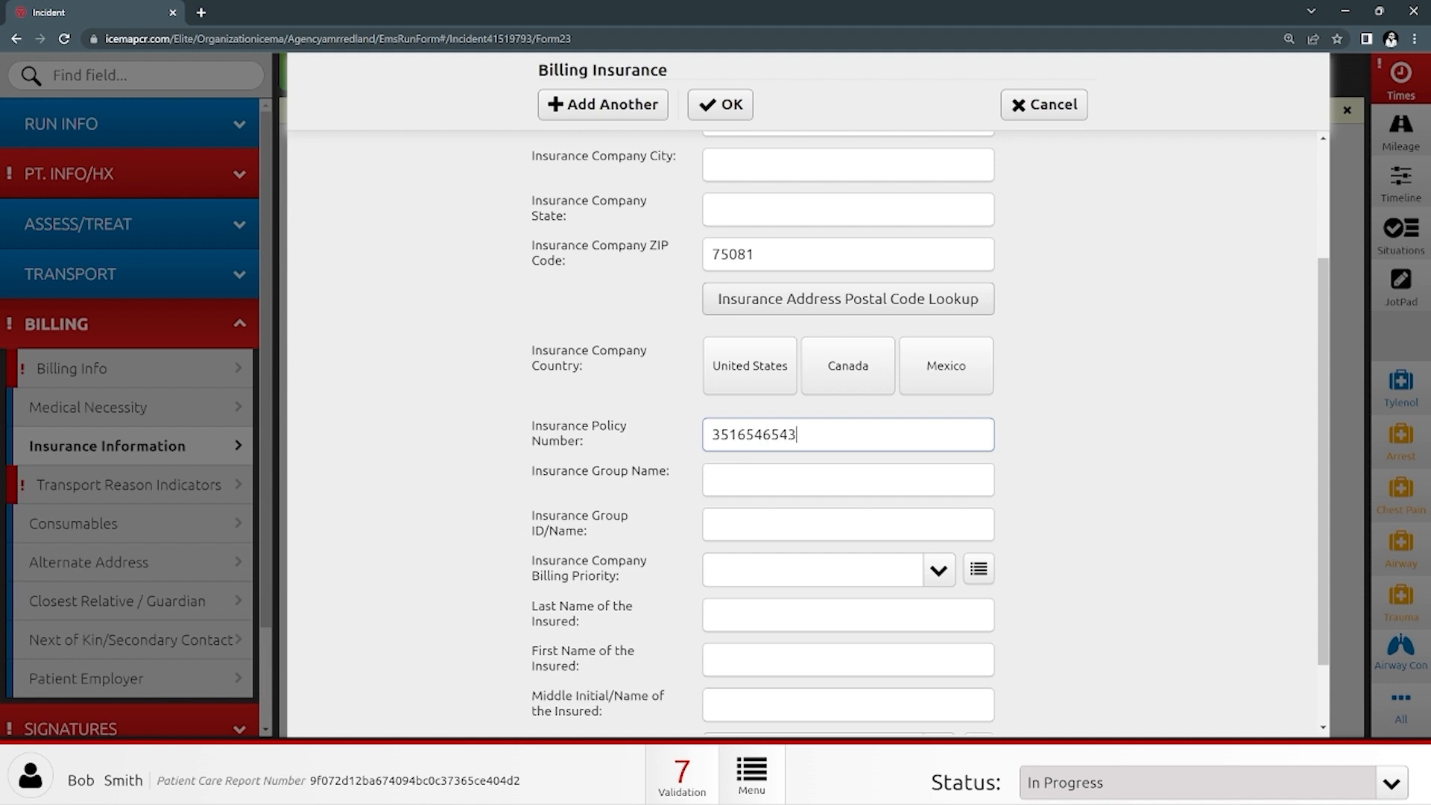
scroll(808, 434, up, 3)
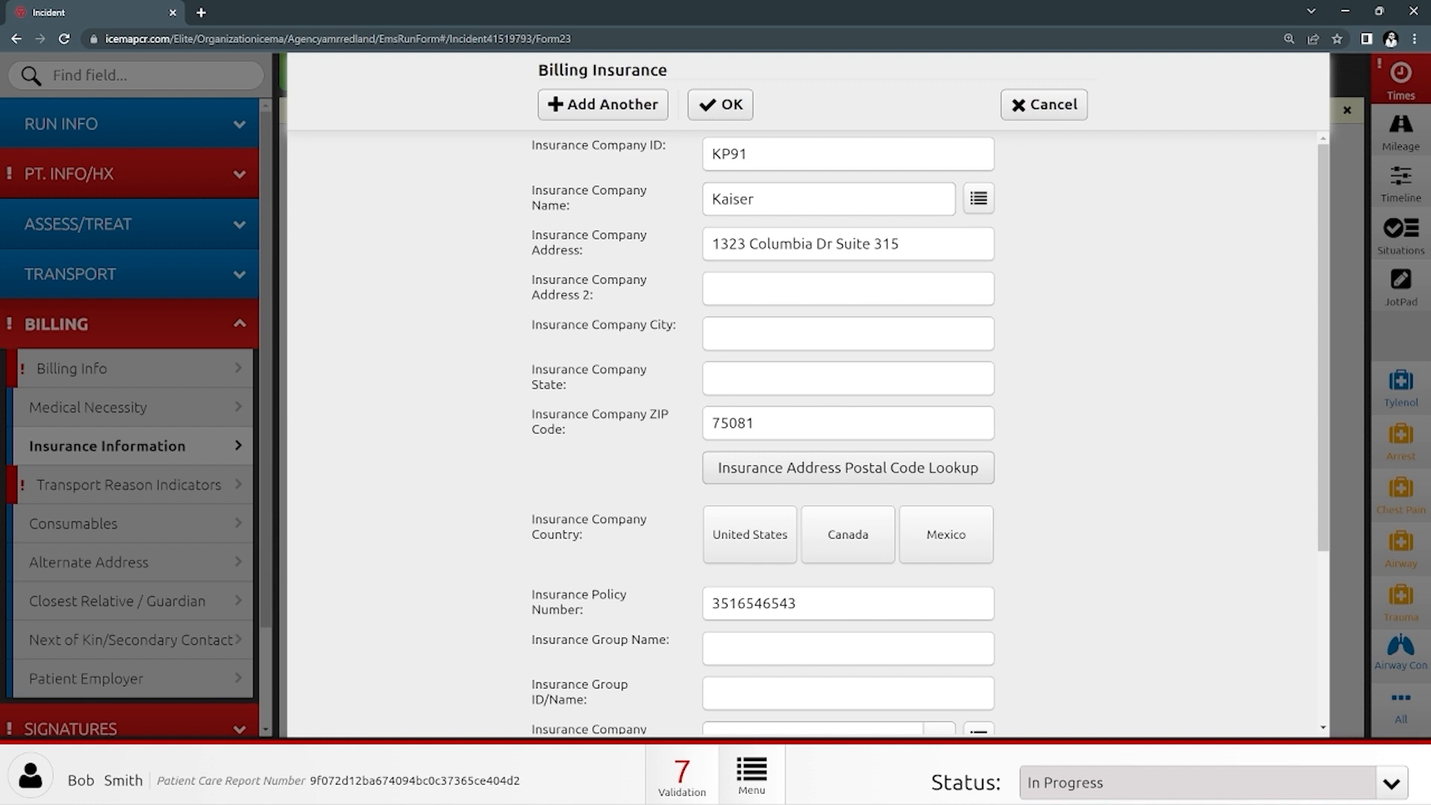
click(721, 104)
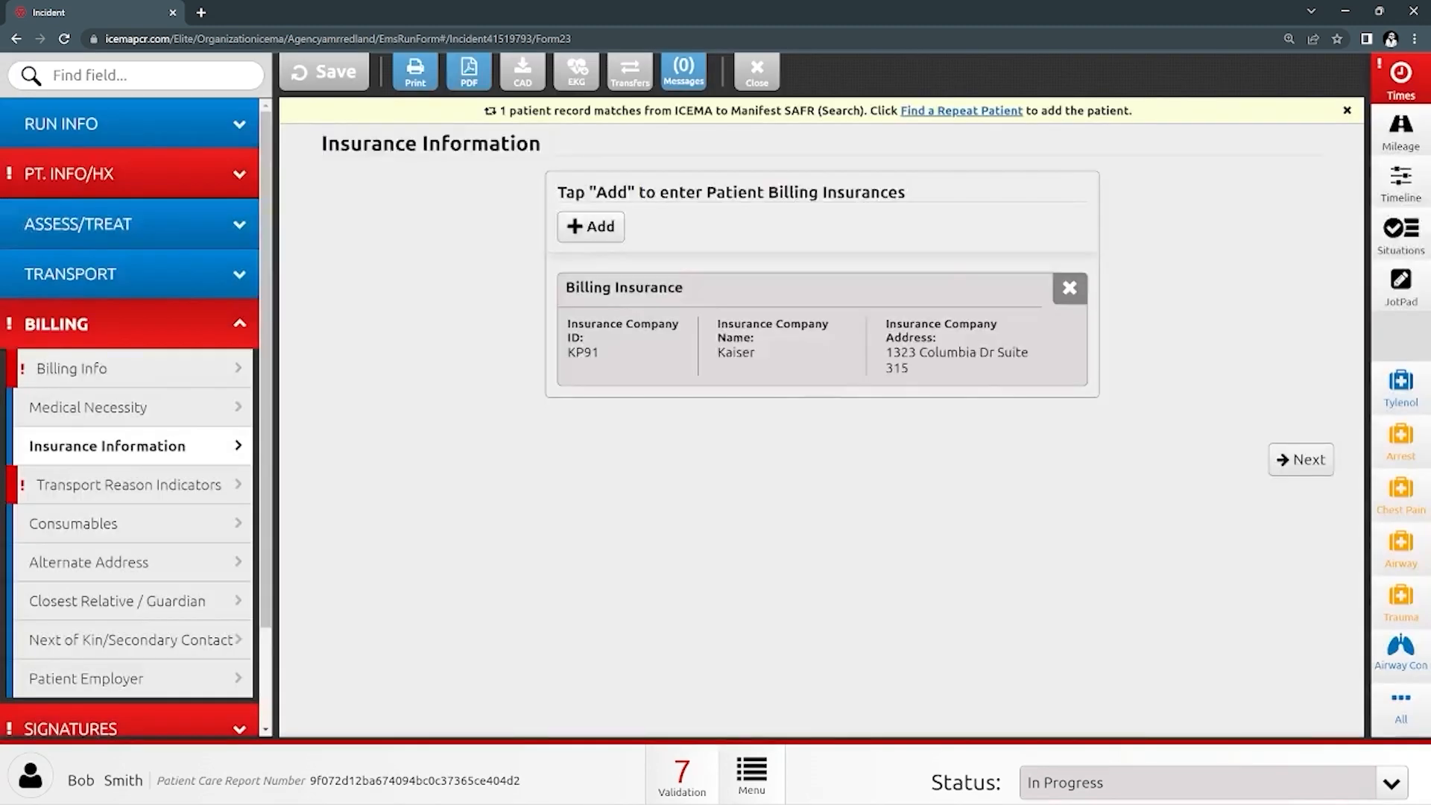
- Mark ALS Assessment Performed and Warranted as Yes, performed by Paramedic - Transport Unit
click(136, 484)
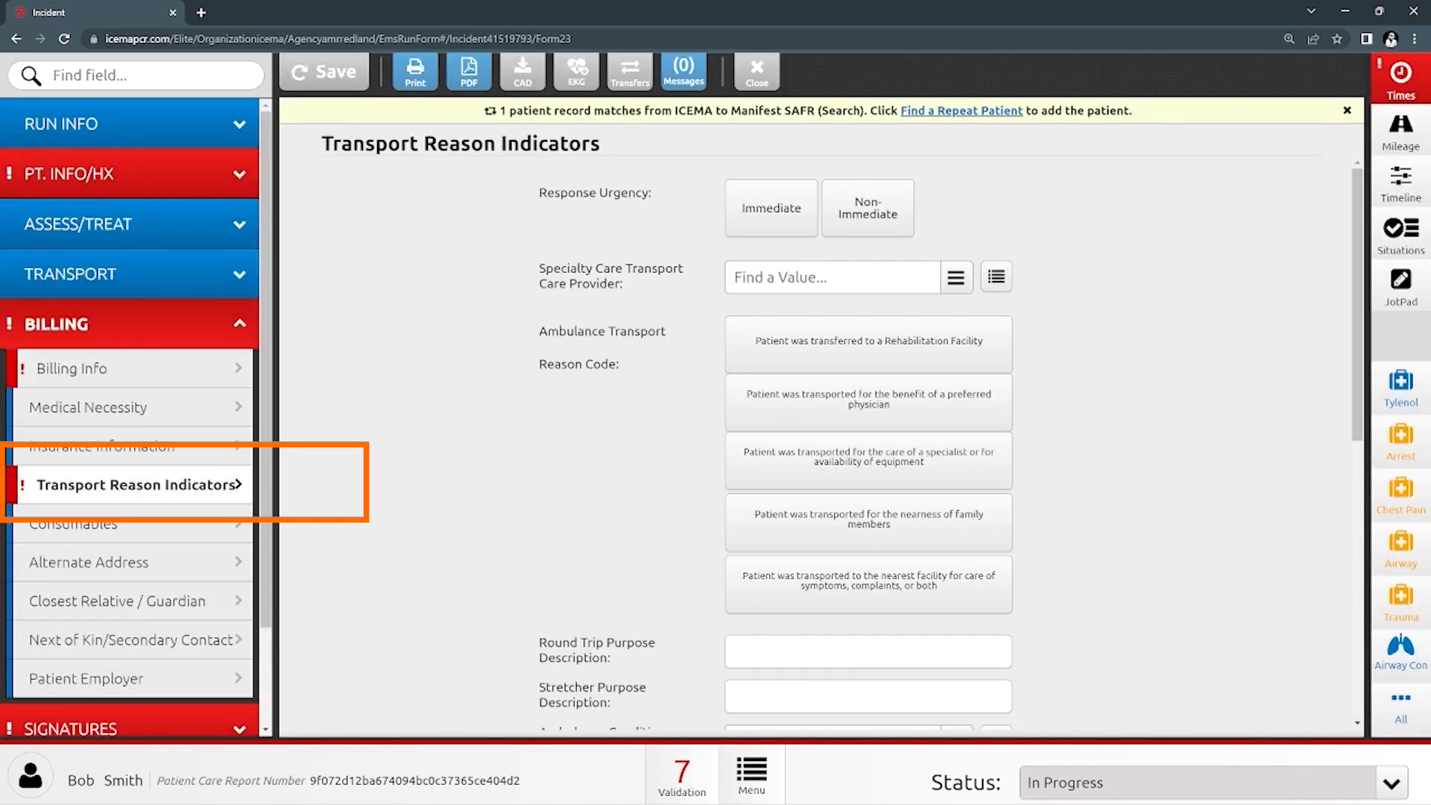
scroll(820, 447, down, 4)
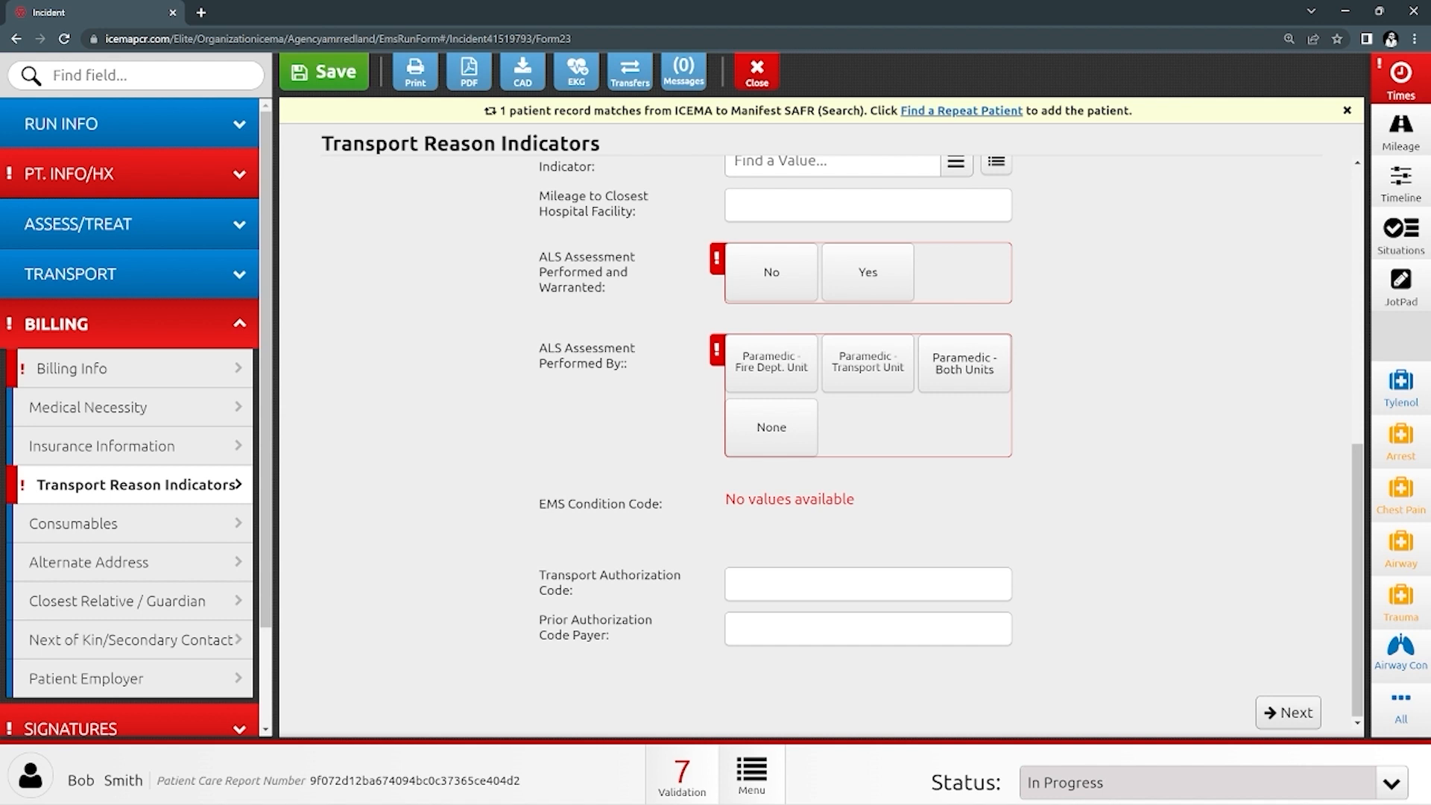
click(868, 272)
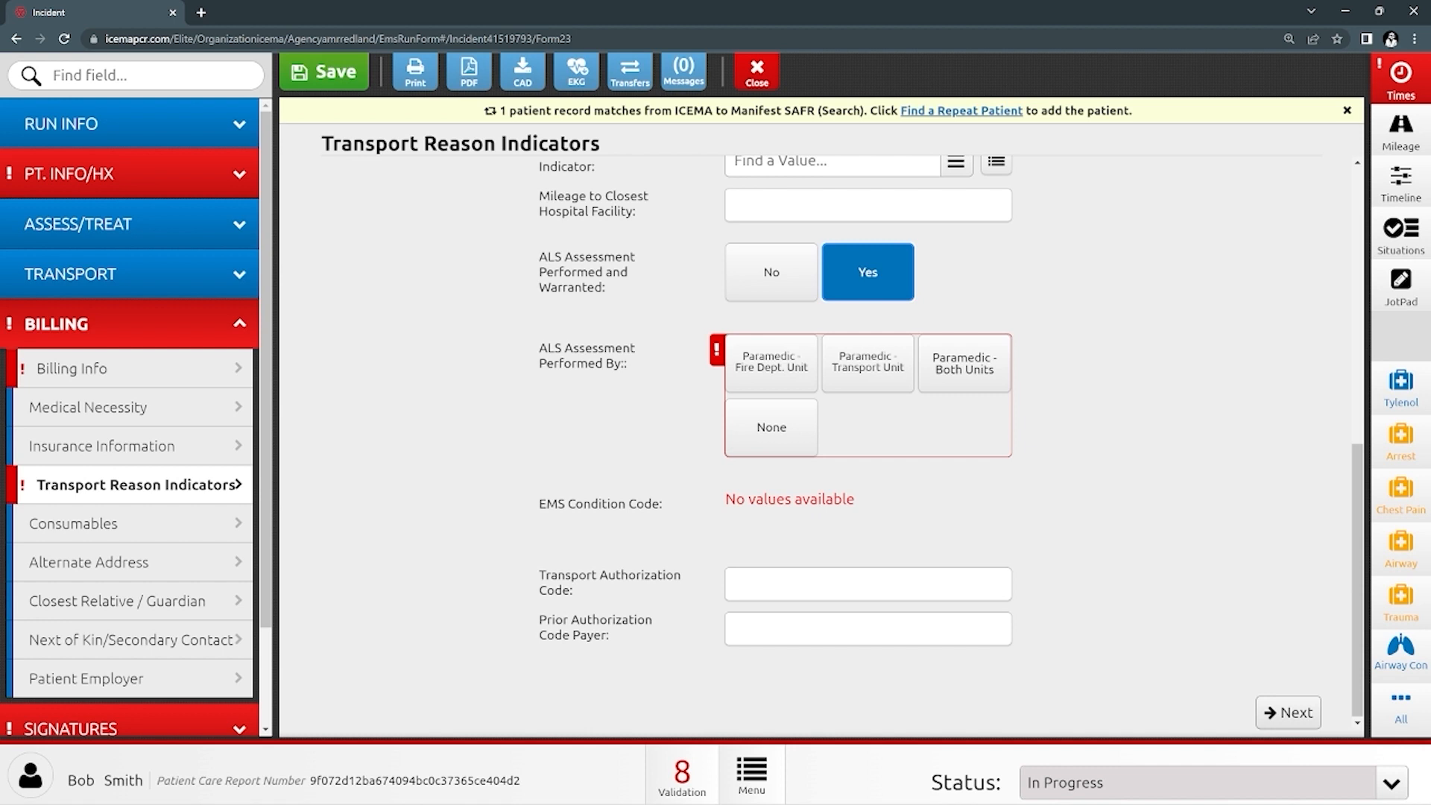
click(868, 363)
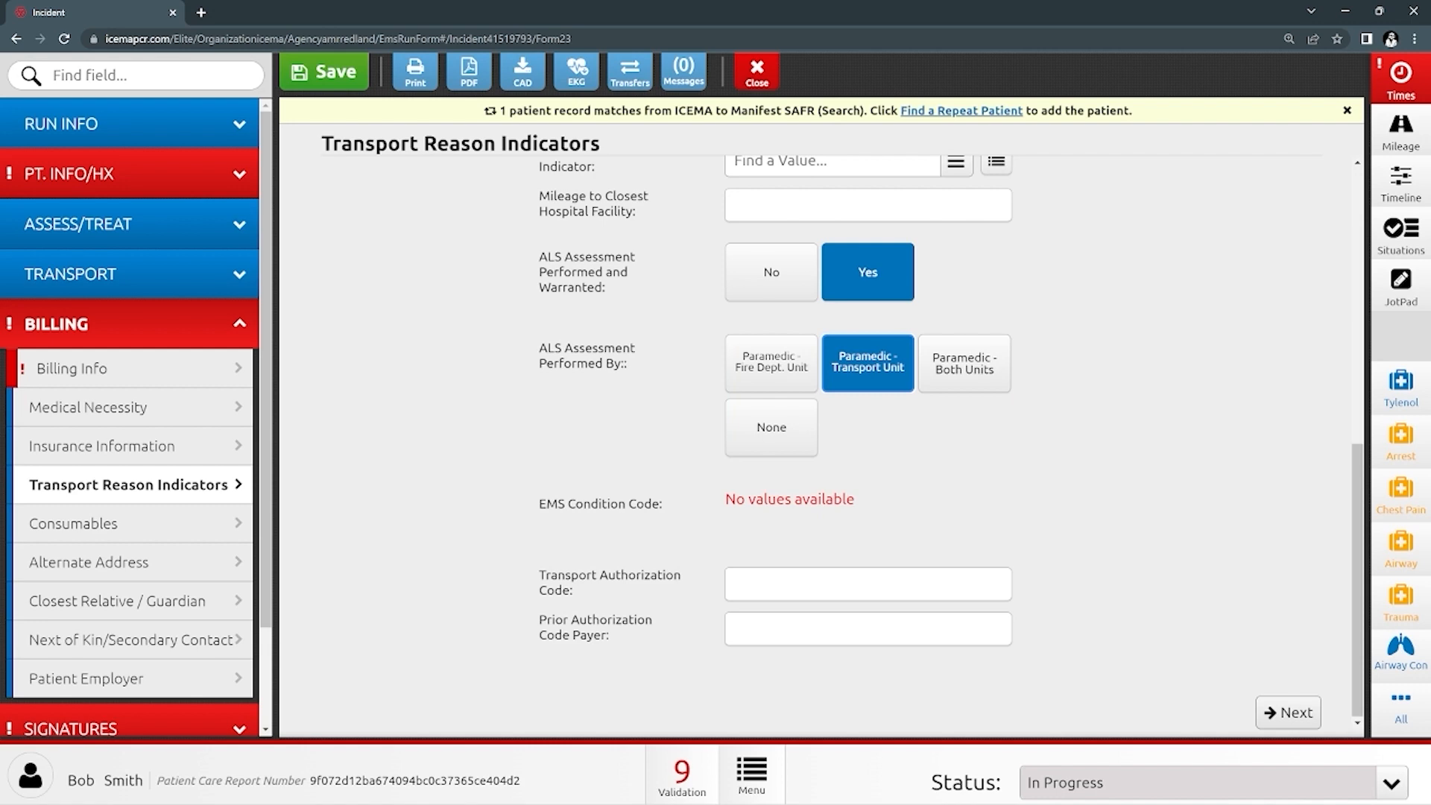
click(208, 368)
click(232, 328)
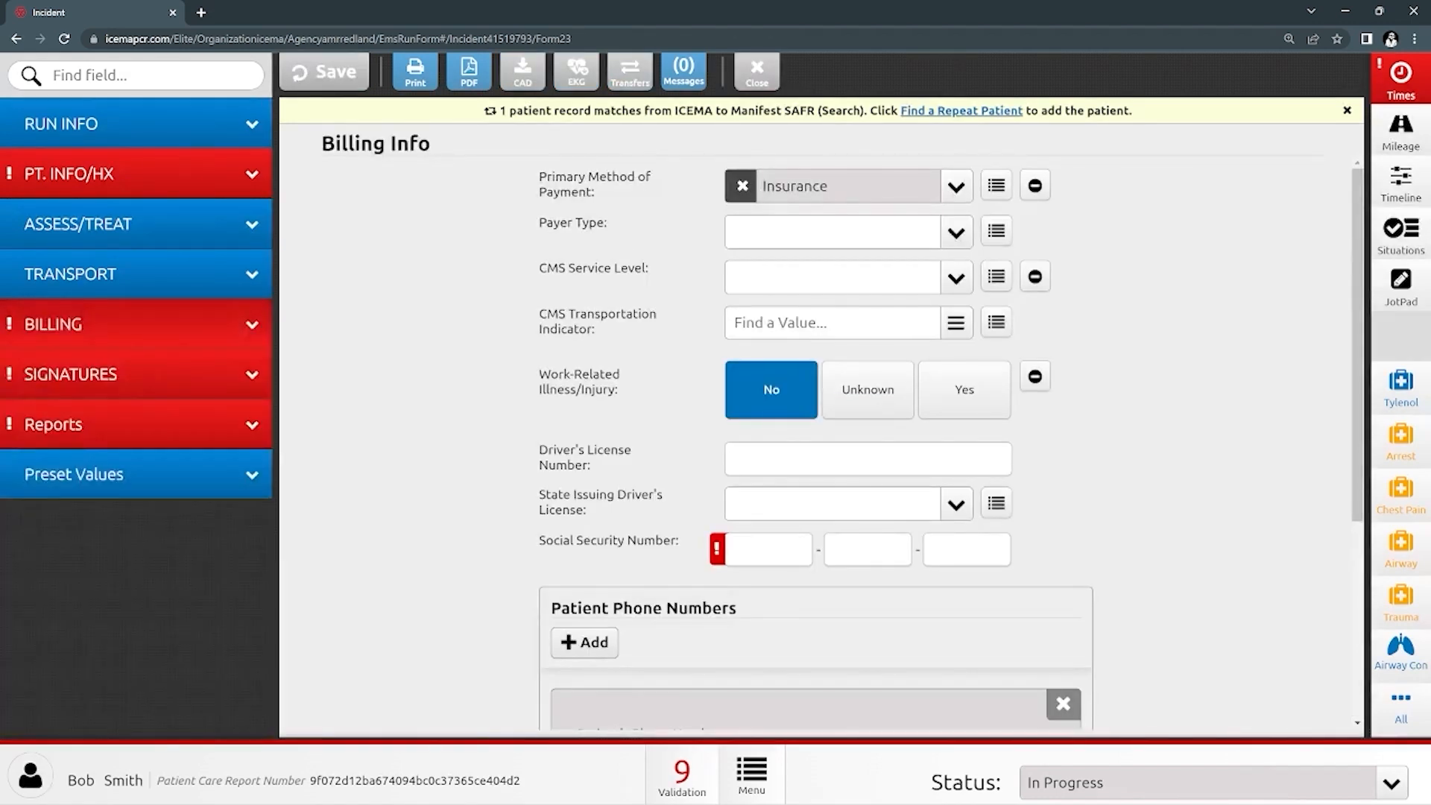
click(229, 176)
scroll(850, 418, down, 10)
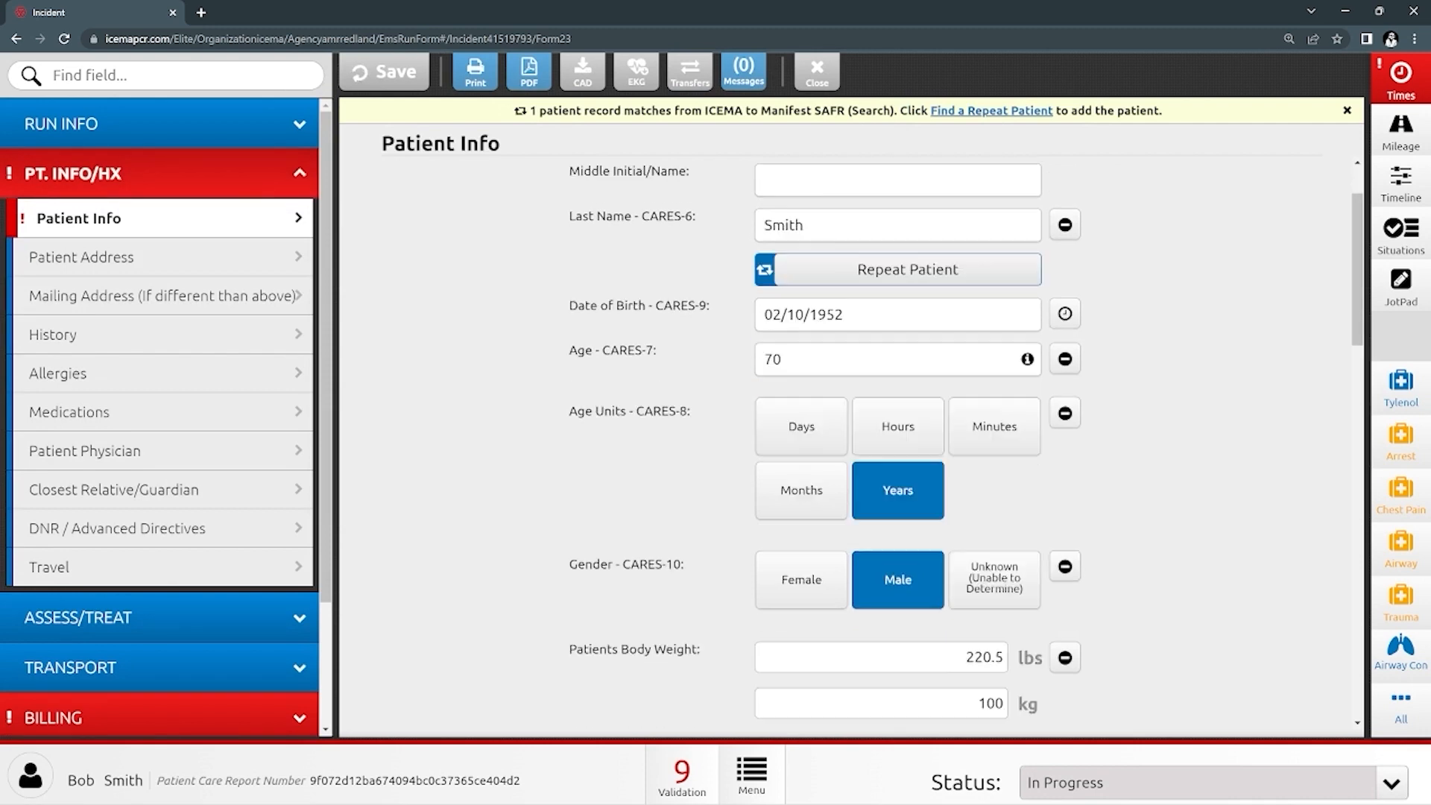
scroll(1232, 433, down, 10)
click(229, 174)
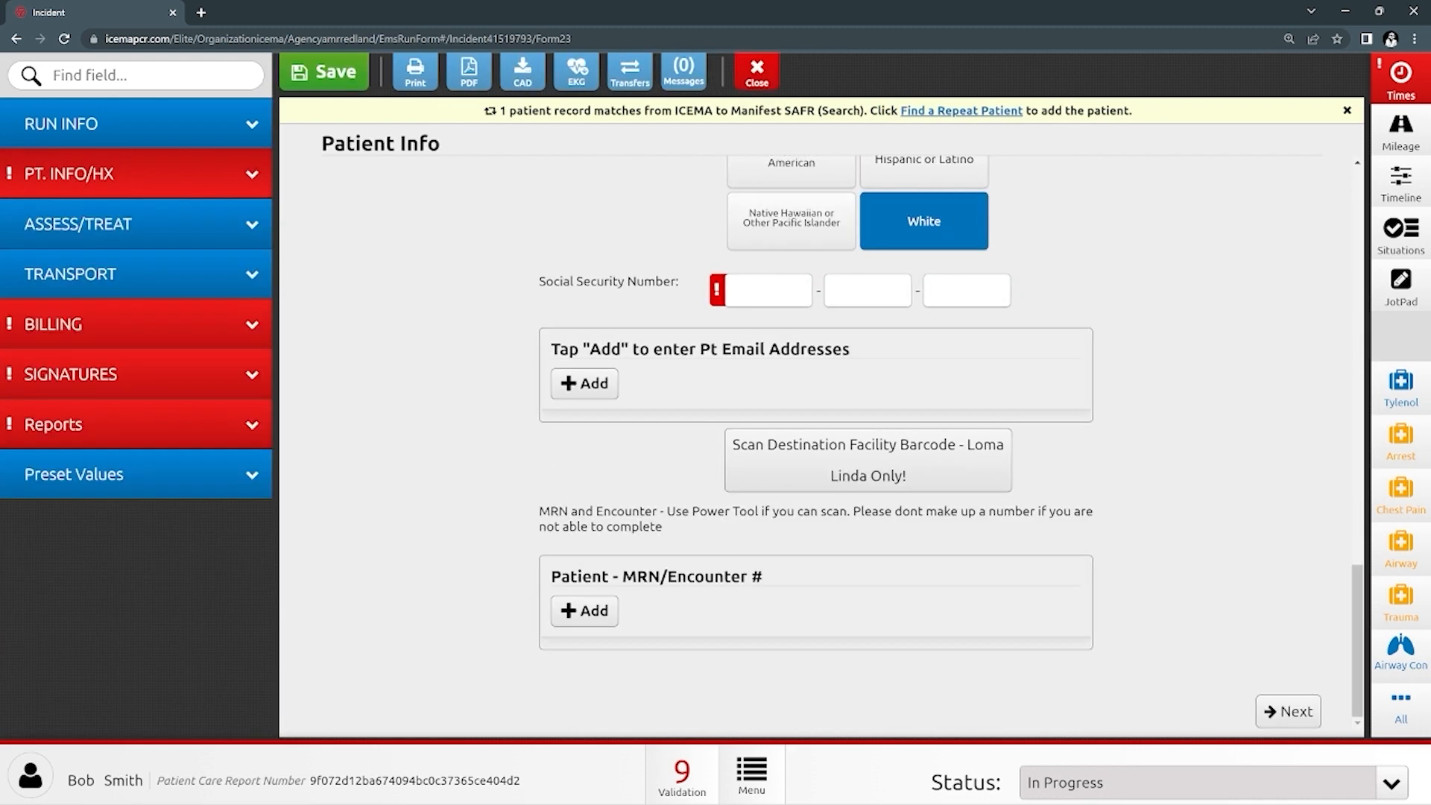
click(229, 325)
click(228, 324)
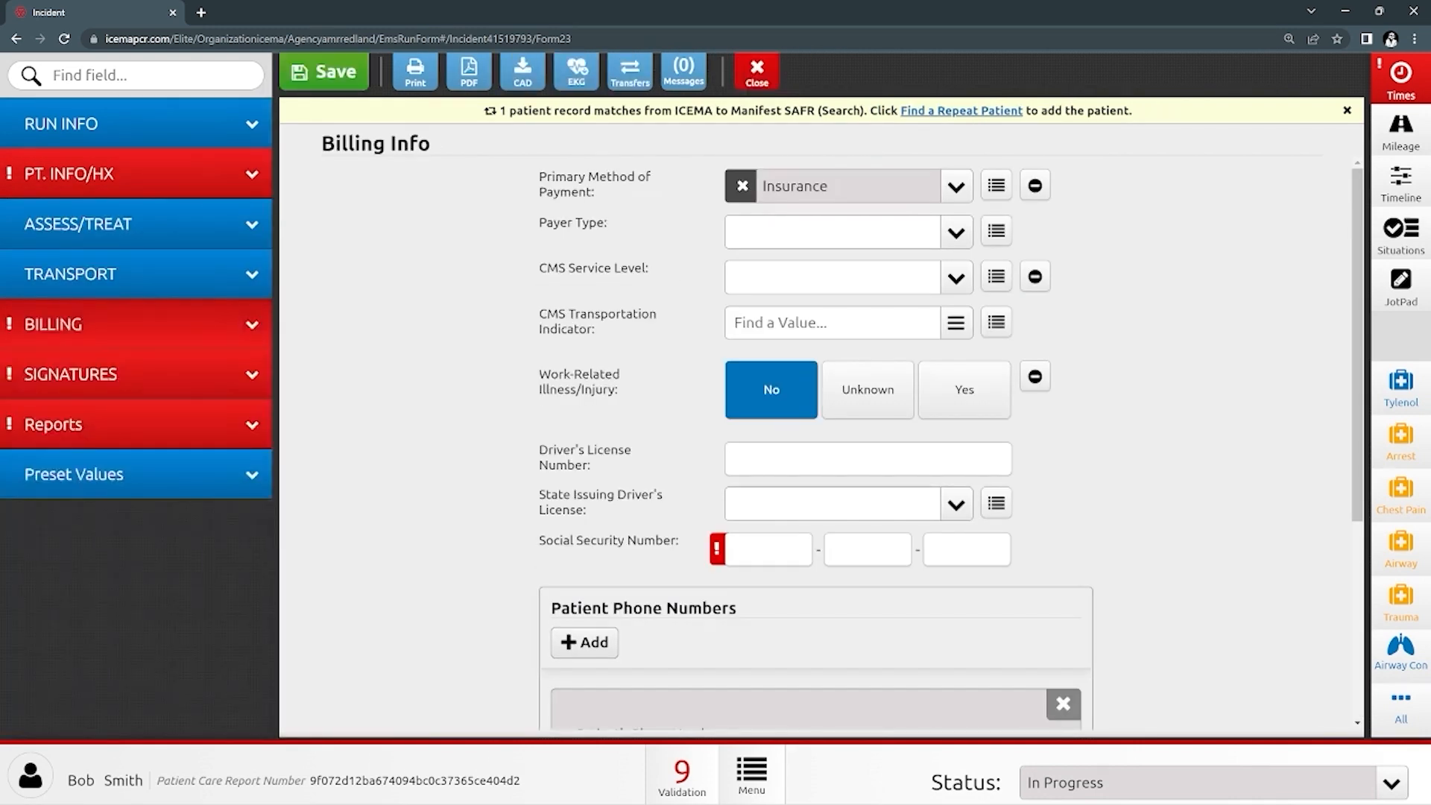